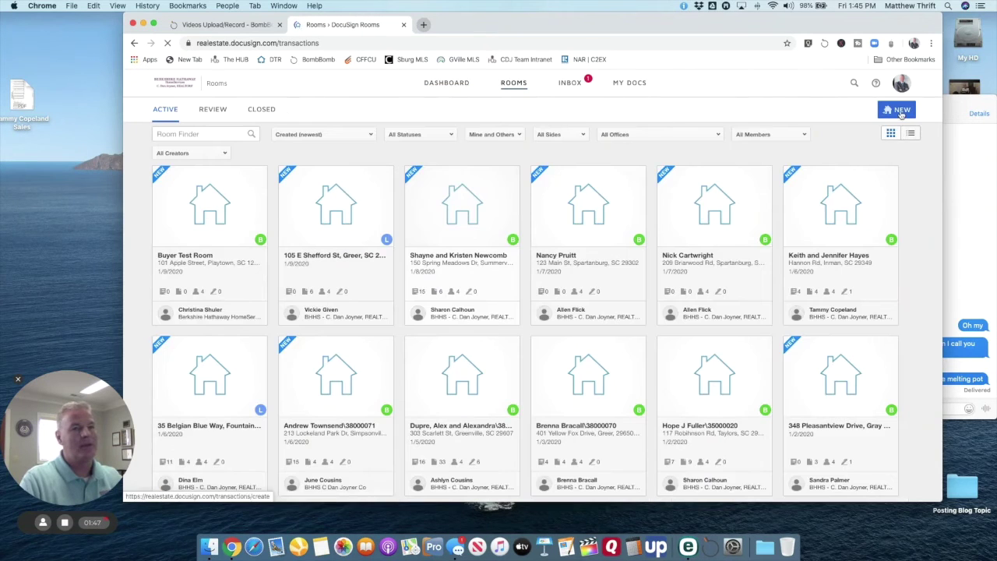
# Step: Create a new room, enter its test room name, and set Your side to List Side
pyautogui.click(902, 113)
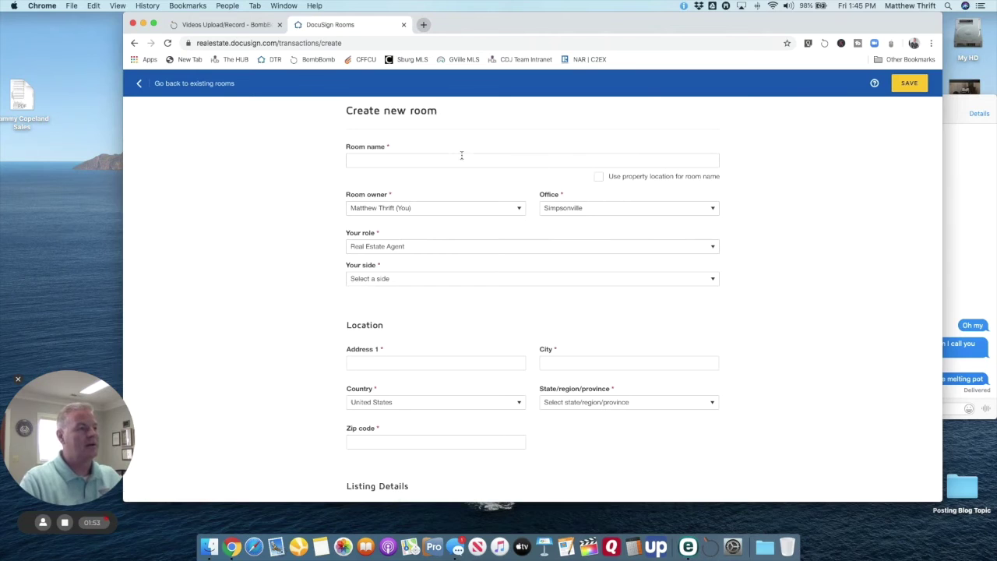
pyautogui.click(368, 159)
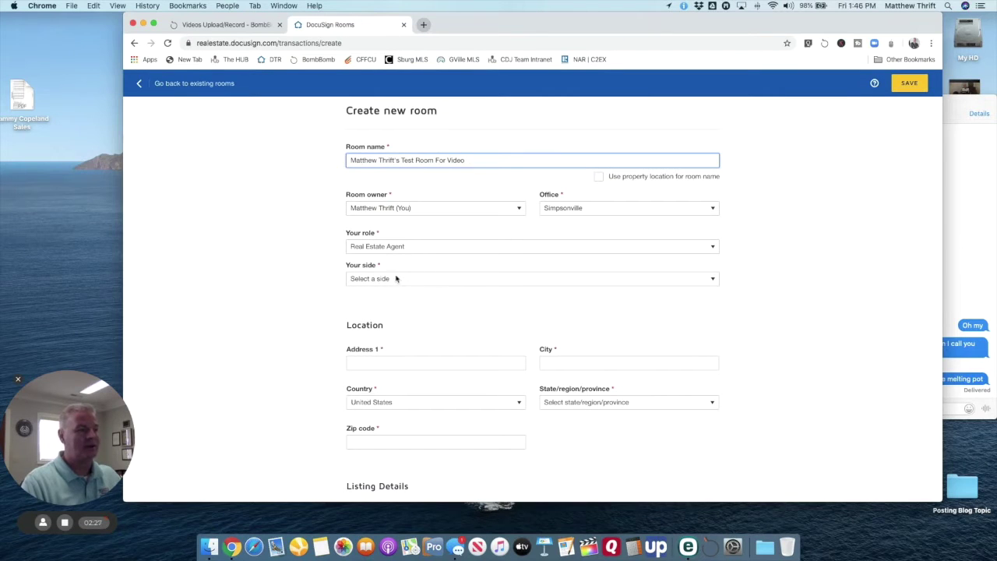
pyautogui.click(395, 279)
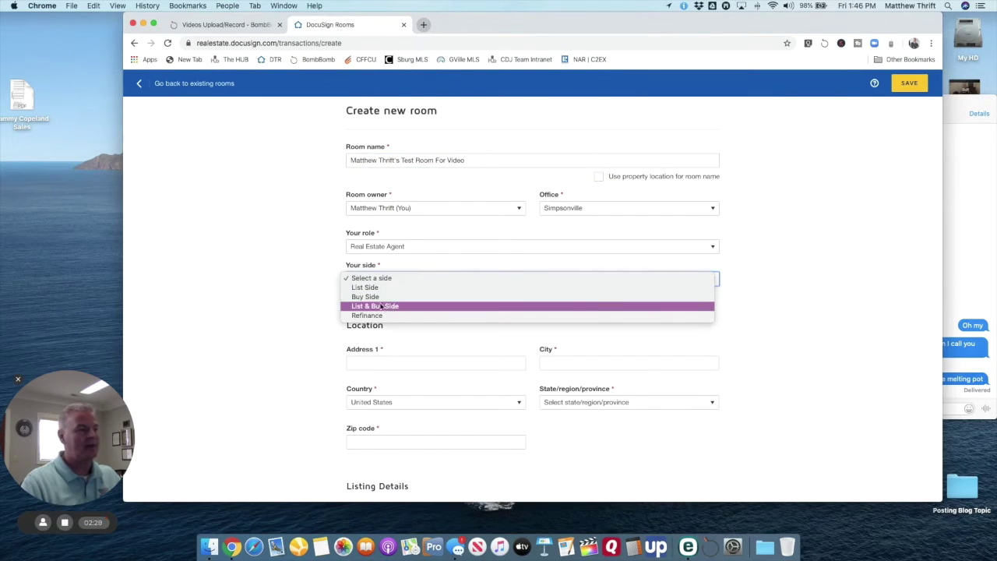
pyautogui.click(379, 289)
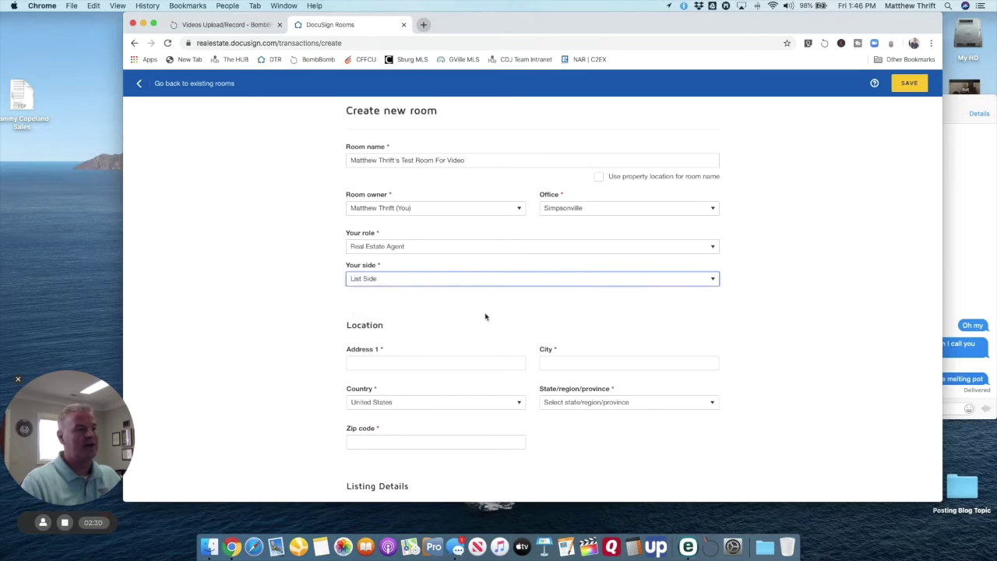
pyautogui.scroll(-3, 485, 316)
# Step: Enter the street address, city Simpsonville and state South Carolina
pyautogui.click(376, 243)
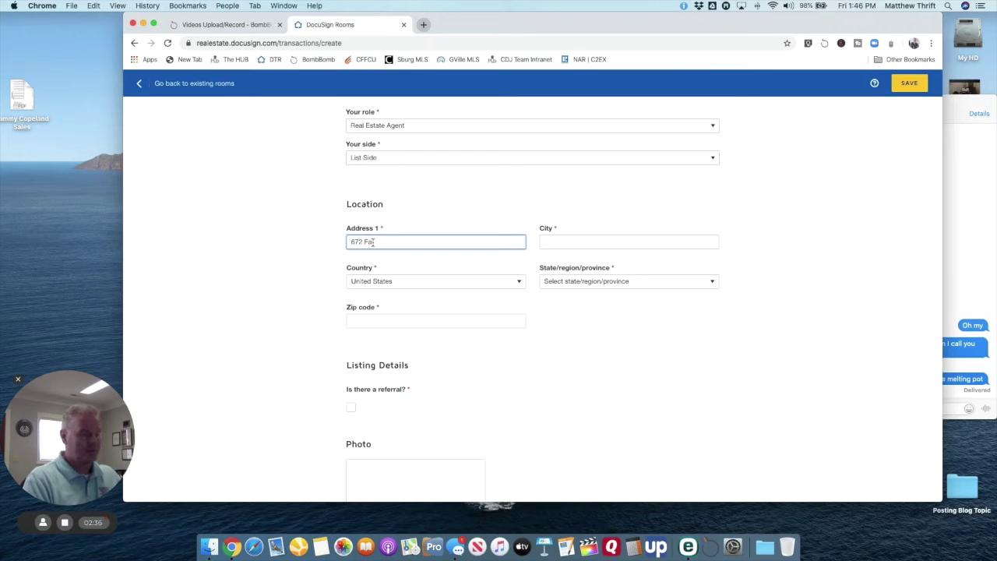
pyautogui.press('Tab')
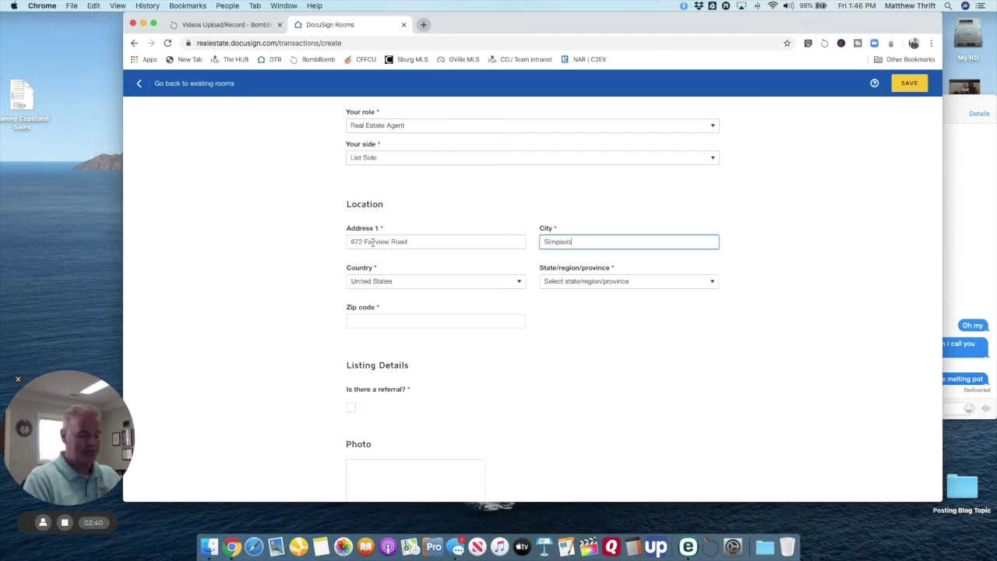
pyautogui.write('Simpsonville')
pyautogui.press('Tab')
pyautogui.press('Tab')
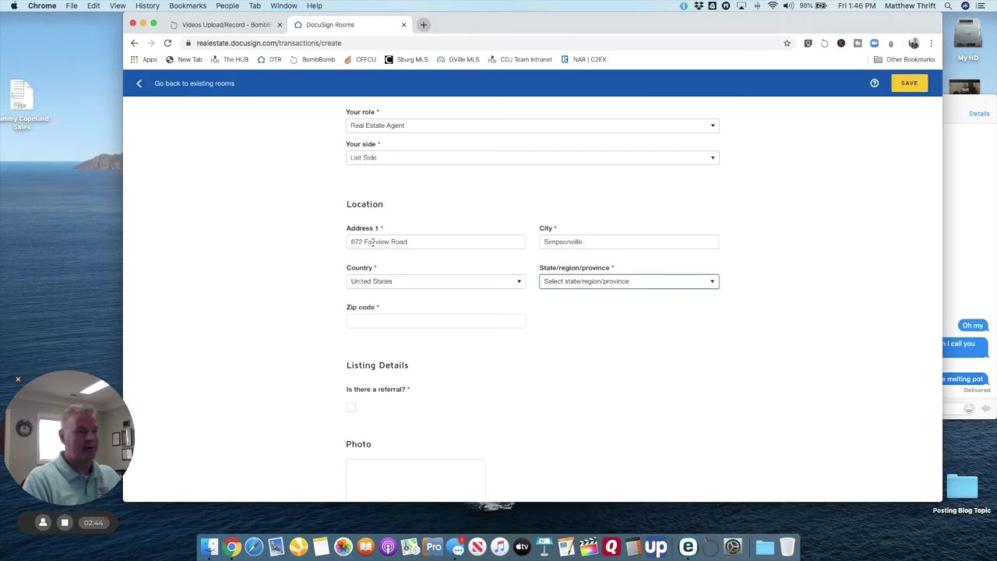
pyautogui.press('s')
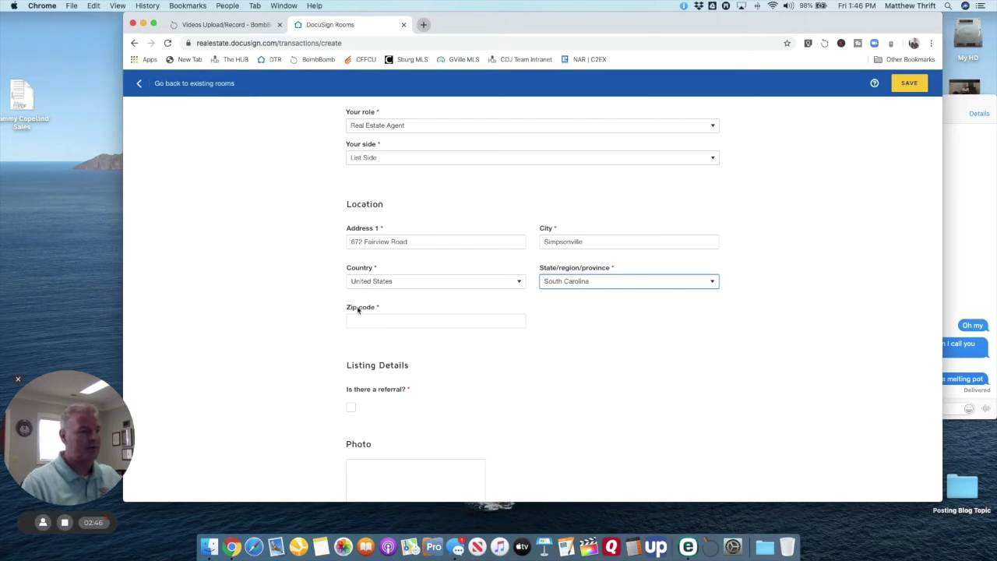
# Step: Enter the zip code and leave the referral checkbox unchecked
pyautogui.click(365, 322)
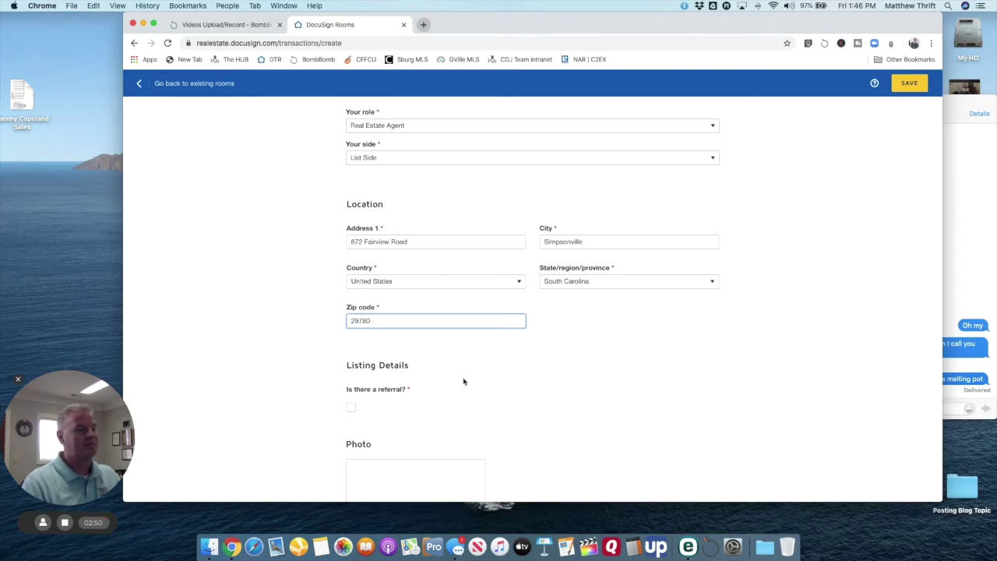
pyautogui.scroll(-3, 394, 322)
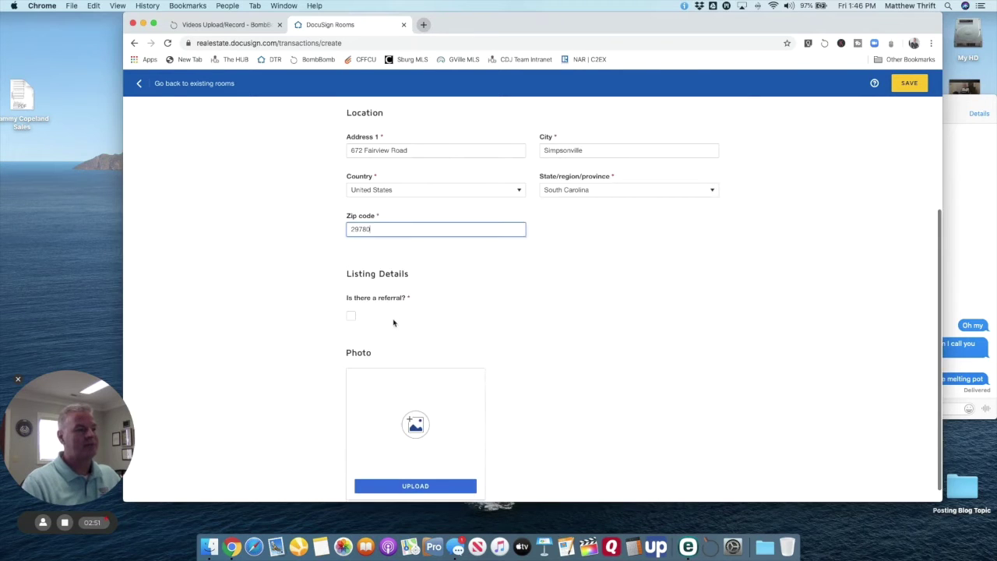
pyautogui.click(350, 319)
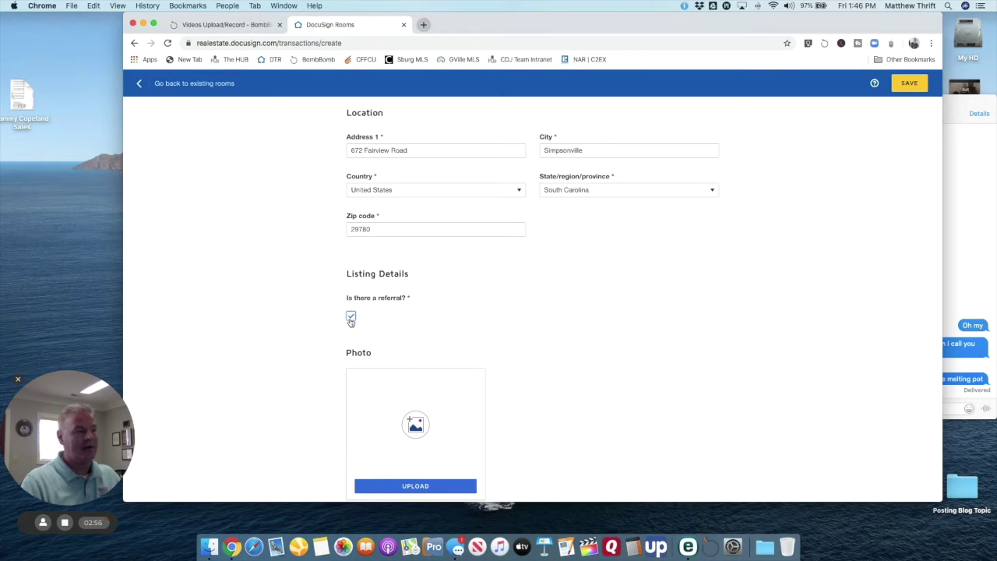
pyautogui.click(351, 320)
pyautogui.scroll(-1, 448, 327)
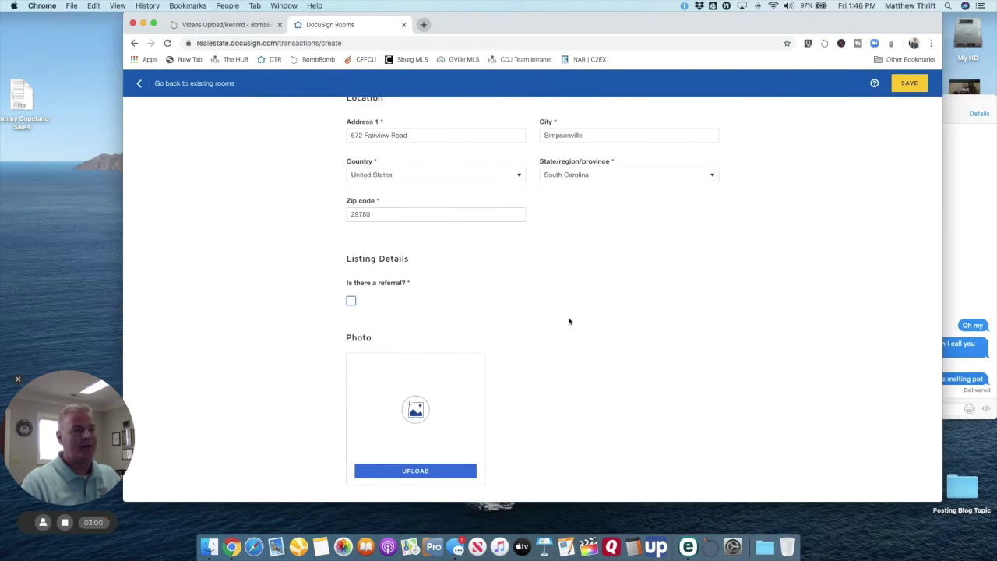
pyautogui.scroll(5, 805, 195)
# Step: Save the new List Side test room so its details page loads
pyautogui.click(908, 84)
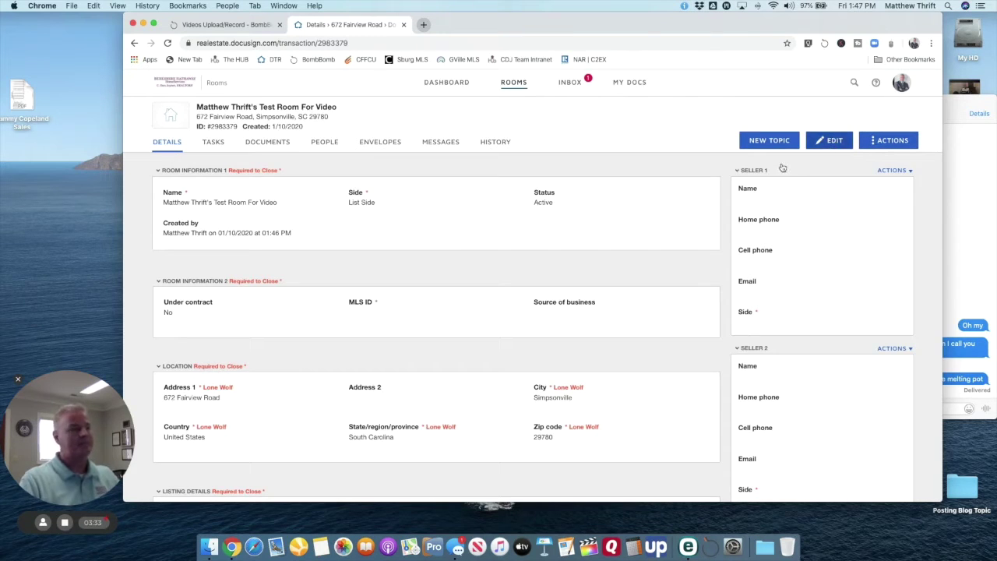
pyautogui.click(830, 141)
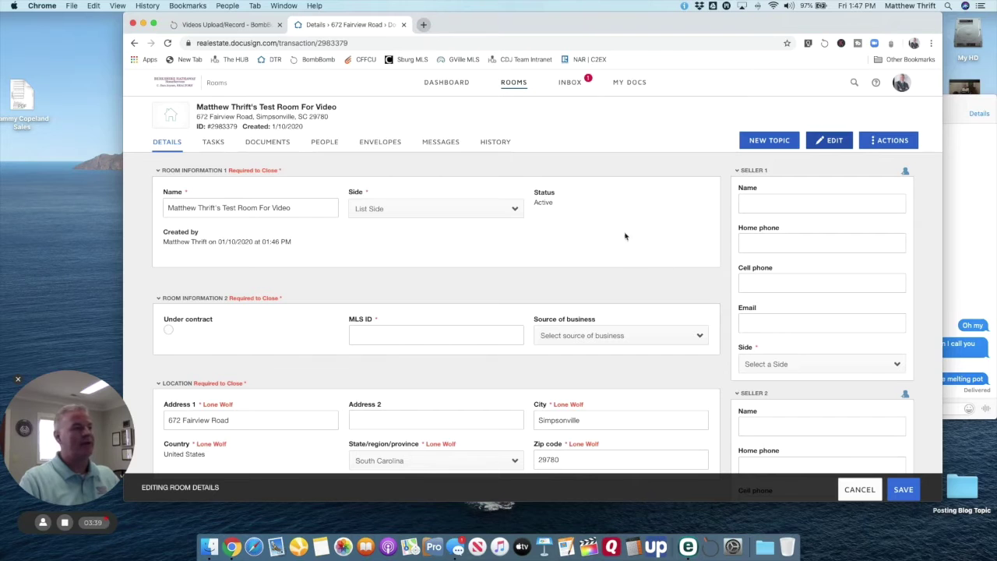
pyautogui.scroll(-2, 677, 219)
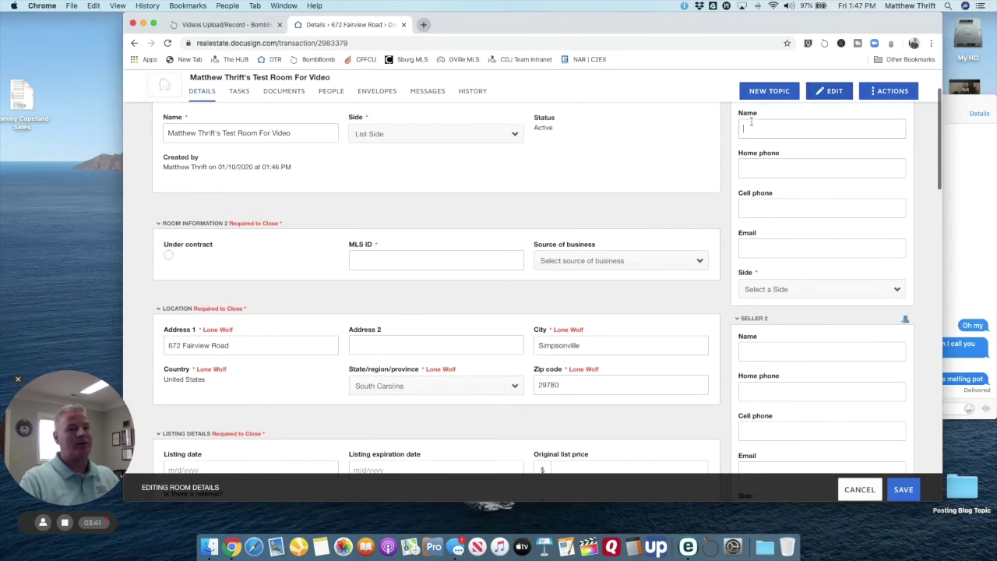
pyautogui.scroll(2, 709, 161)
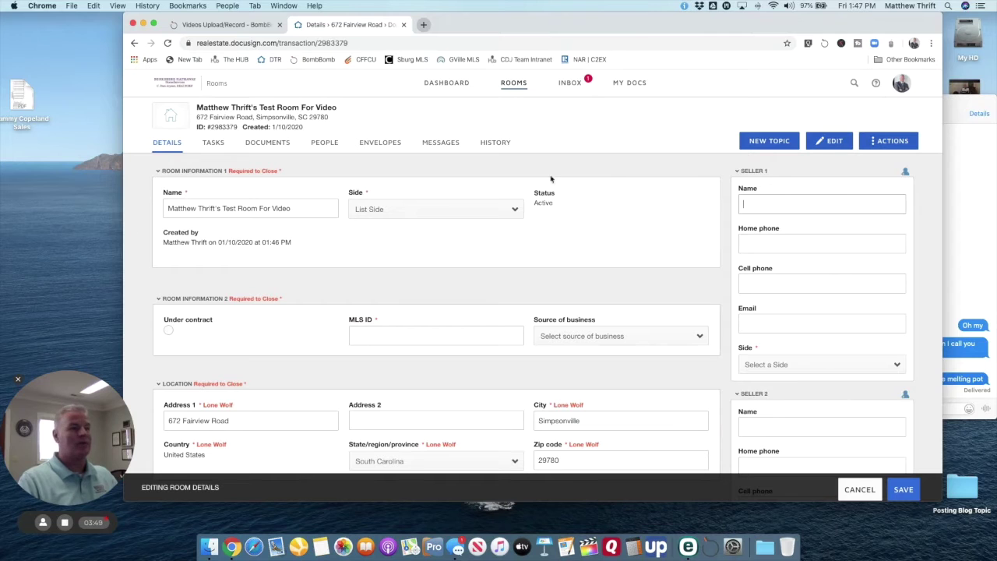
pyautogui.scroll(-5, 628, 289)
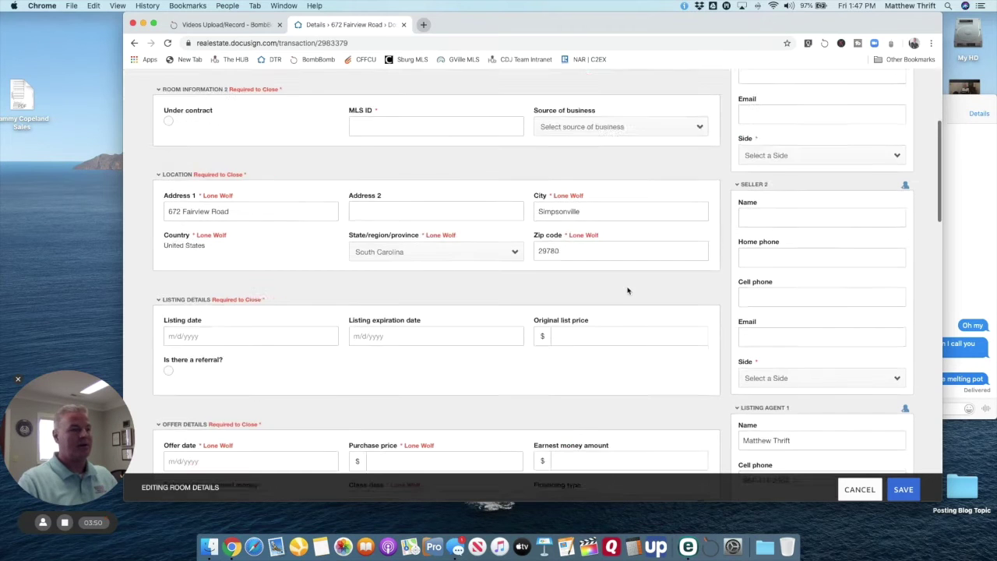
pyautogui.scroll(-10, 628, 290)
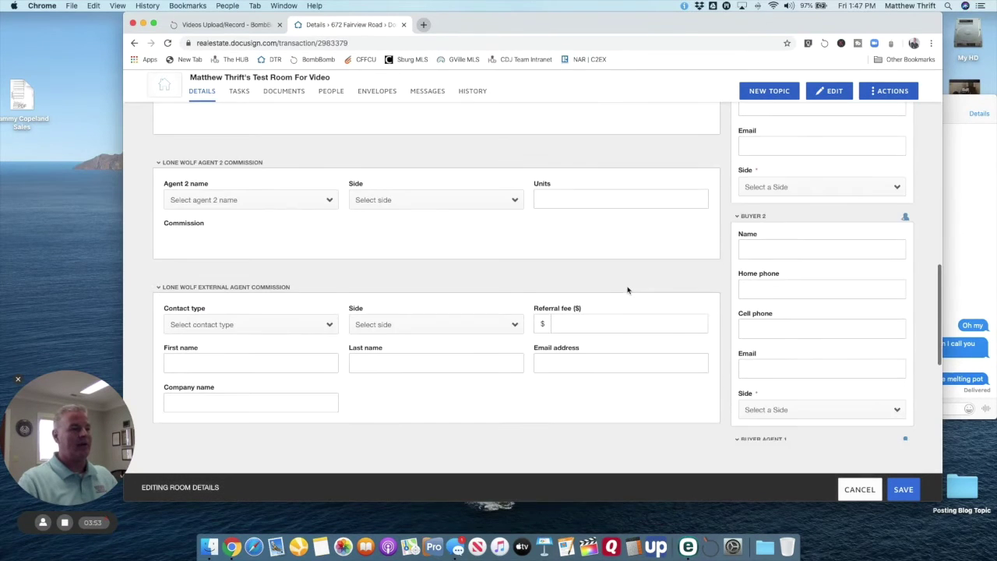
pyautogui.scroll(-10, 625, 315)
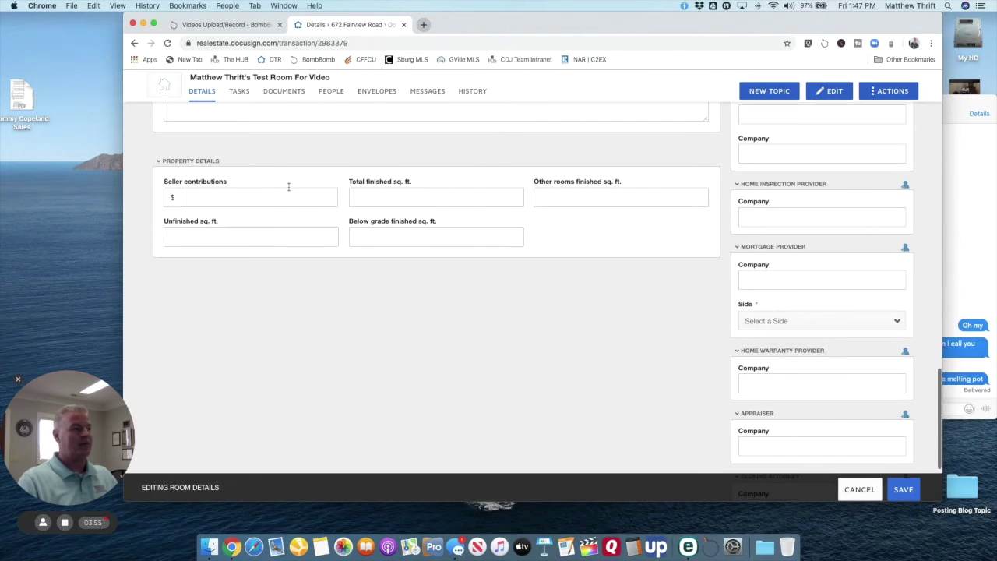
pyautogui.scroll(6, 576, 263)
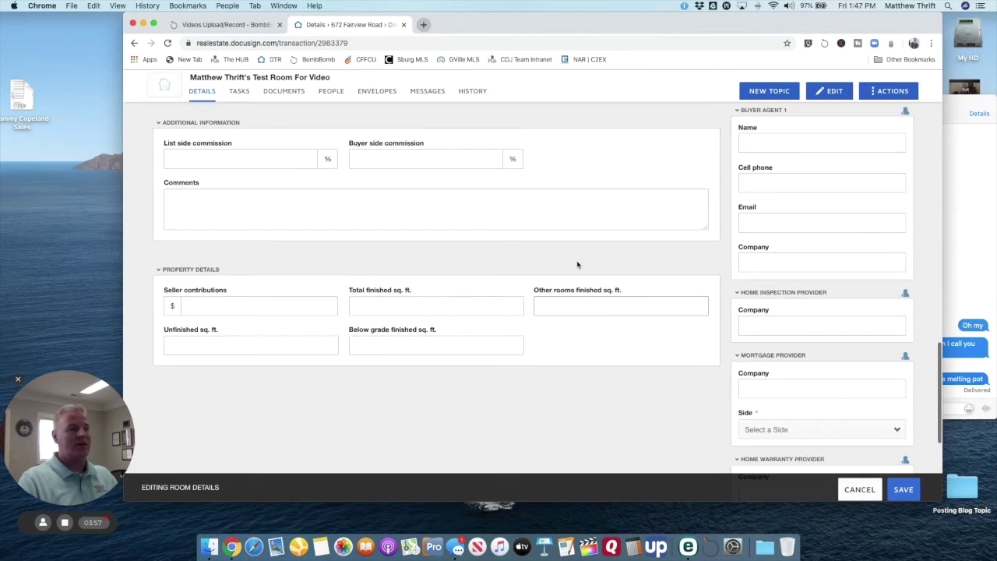
pyautogui.scroll(8, 568, 266)
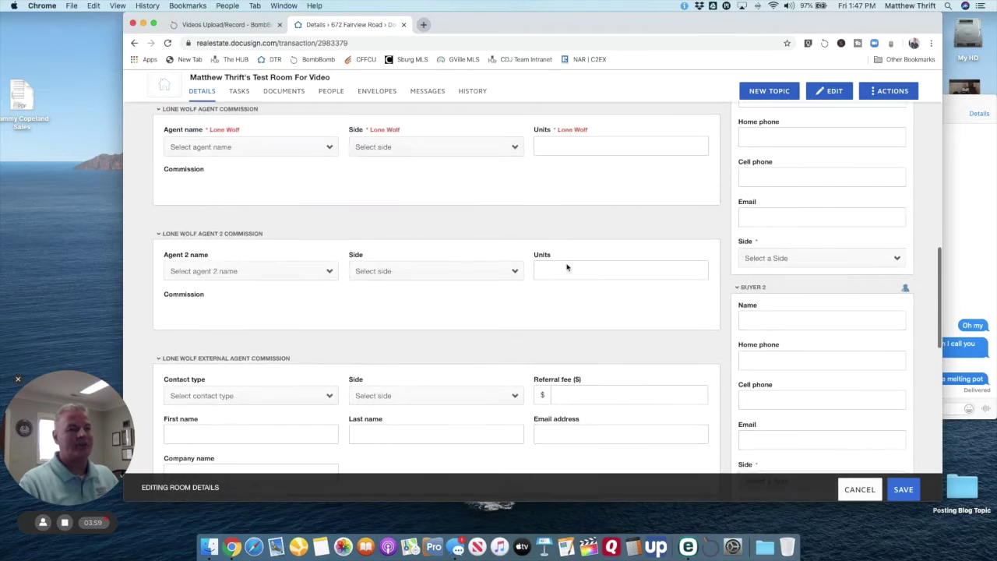
pyautogui.scroll(10, 568, 267)
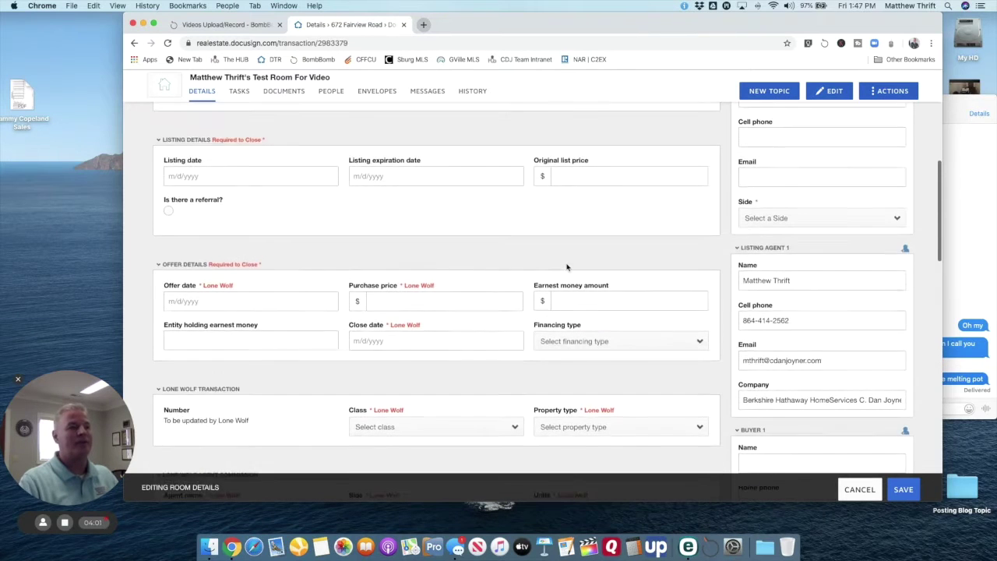
pyautogui.scroll(5, 568, 266)
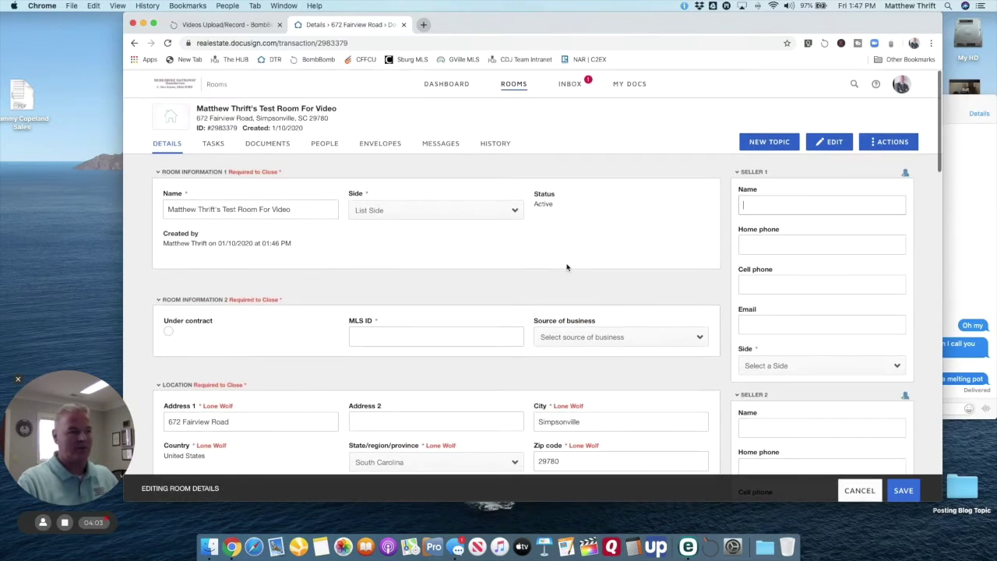
pyautogui.scroll(-5, 460, 267)
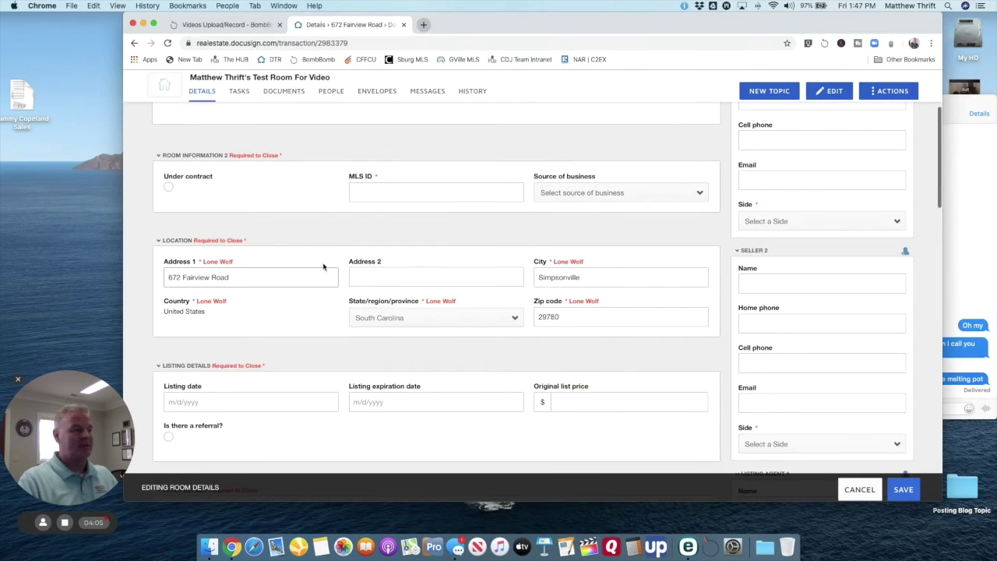
pyautogui.scroll(-4, 452, 322)
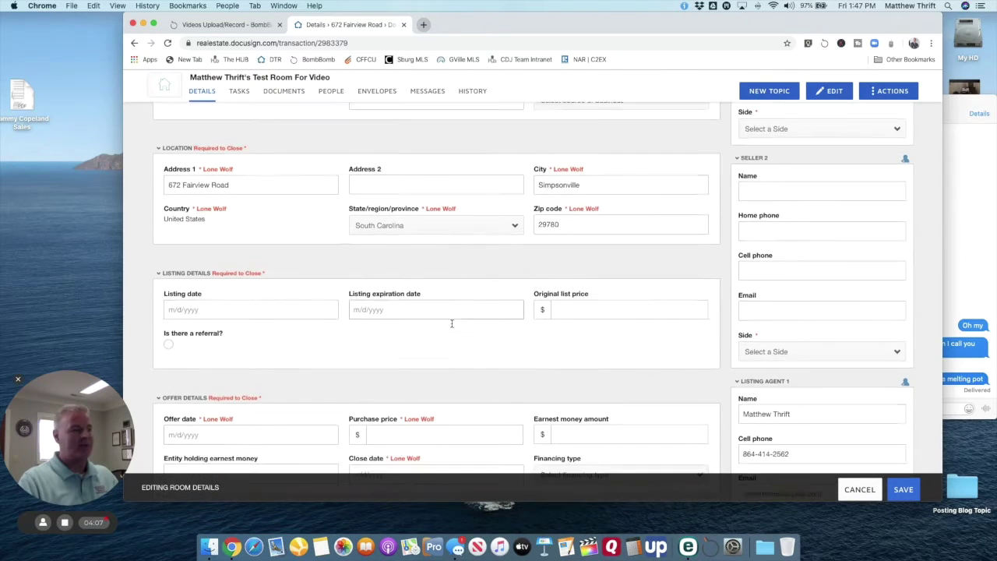
pyautogui.scroll(-3, 489, 361)
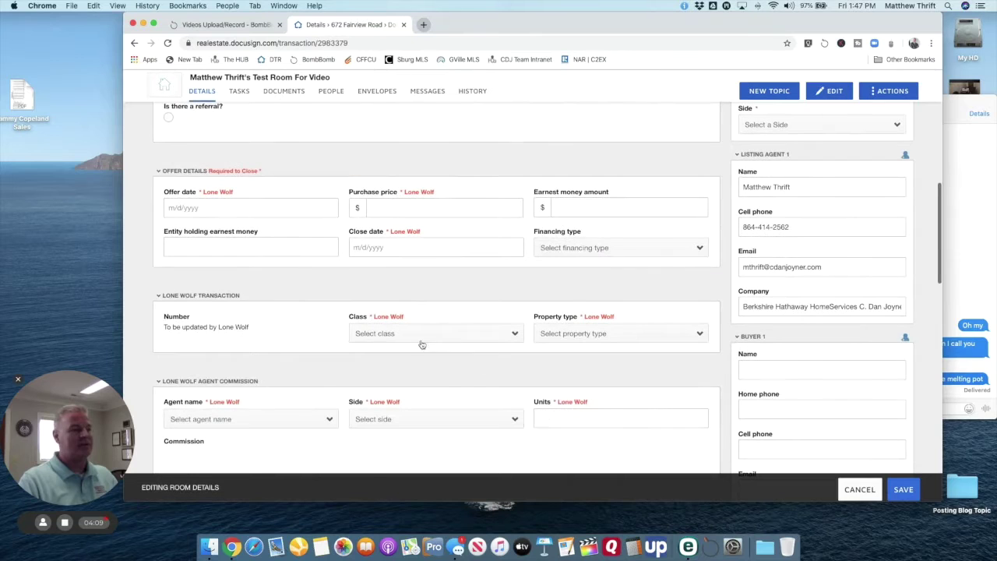
pyautogui.scroll(-2, 370, 345)
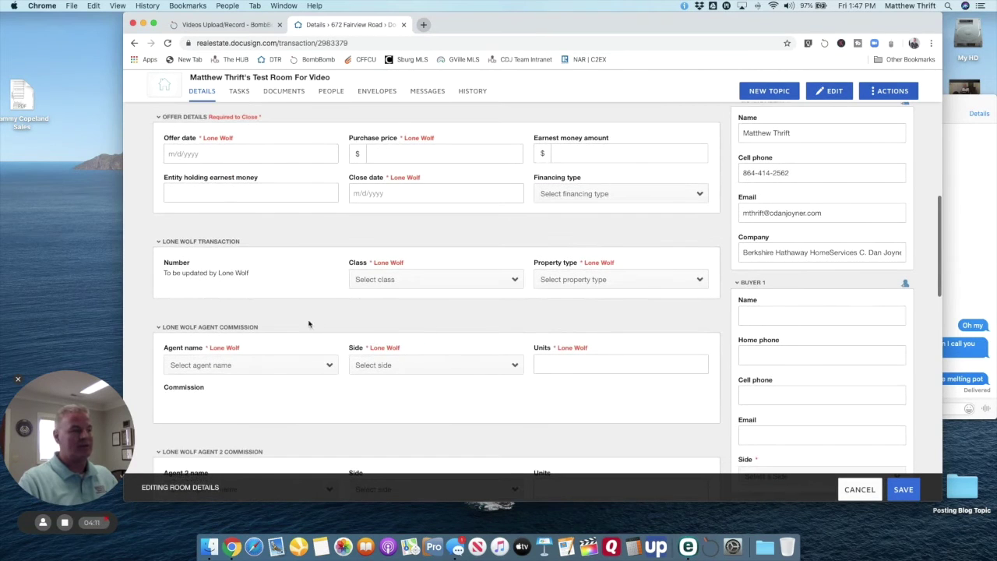
pyautogui.scroll(-4, 350, 337)
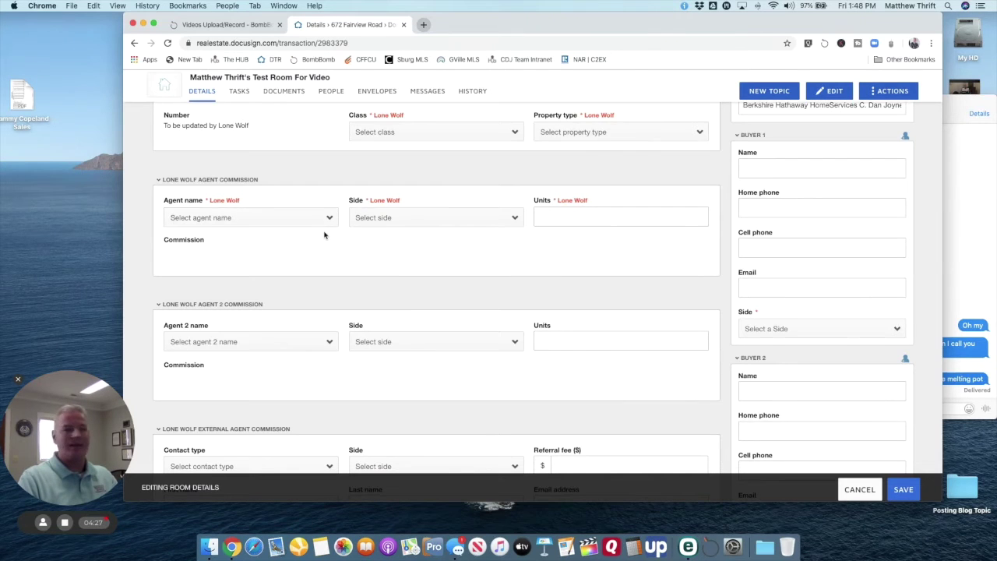
pyautogui.scroll(-5, 325, 236)
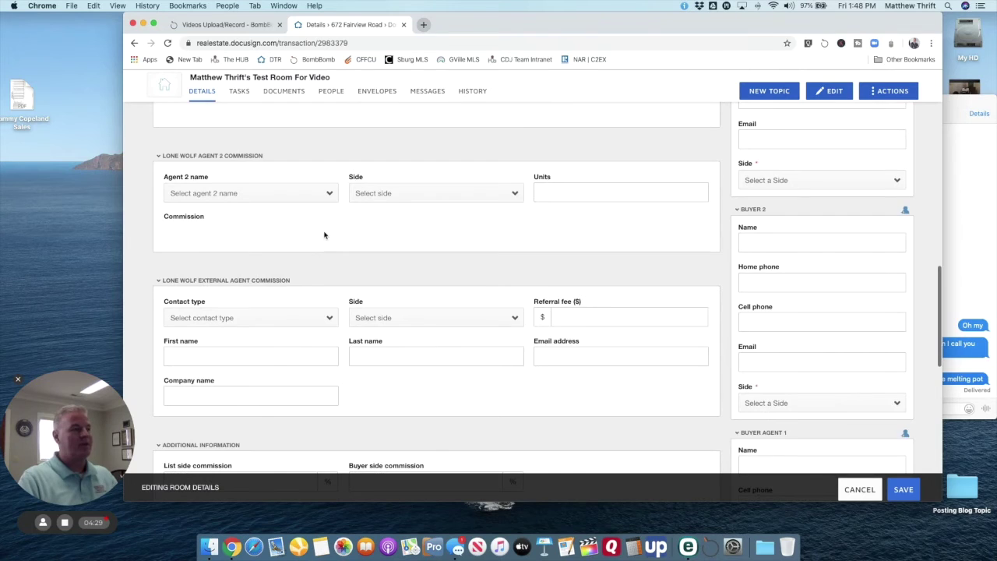
pyautogui.scroll(15, 325, 236)
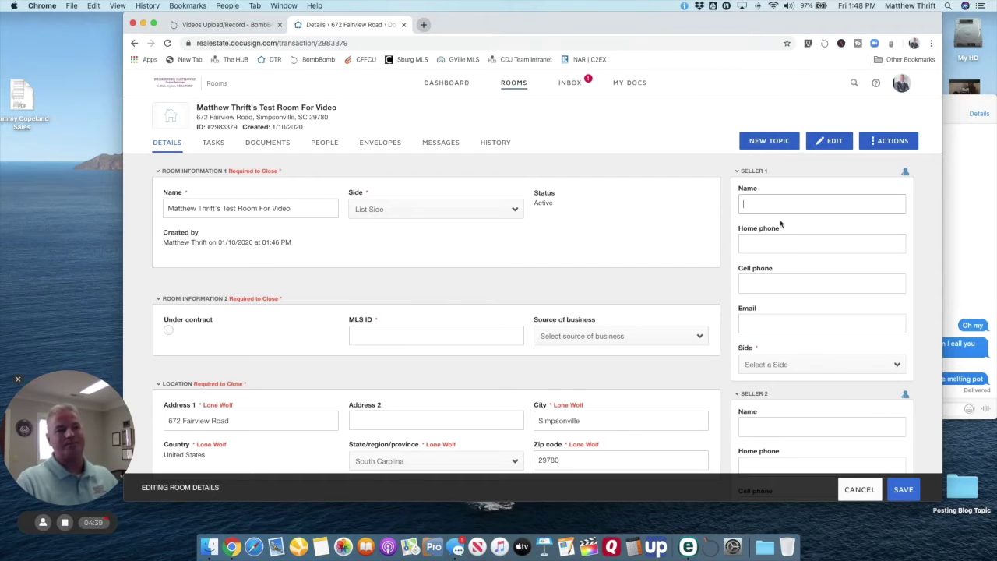
pyautogui.scroll(-1, 781, 224)
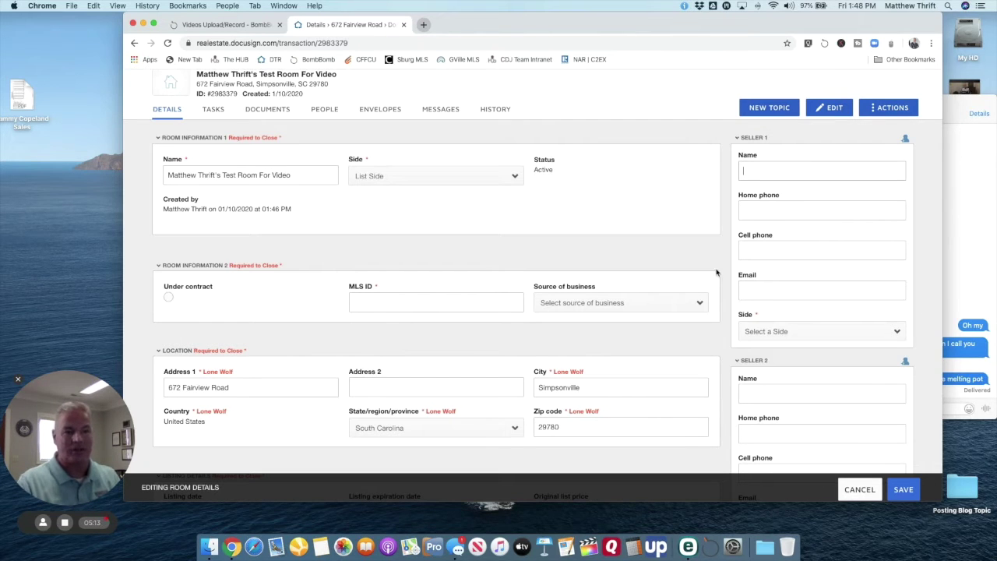
pyautogui.scroll(-10, 779, 273)
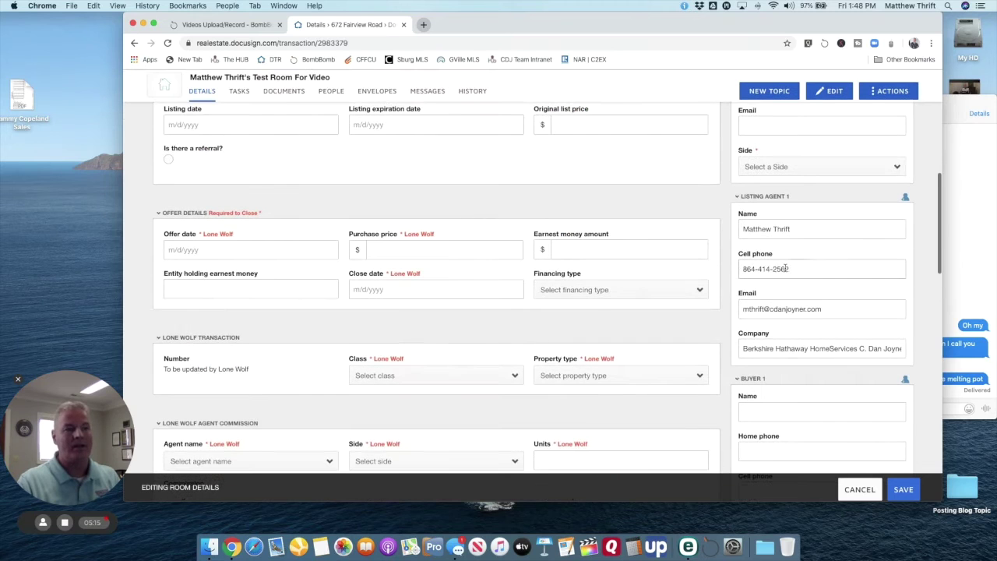
pyautogui.scroll(-5, 786, 283)
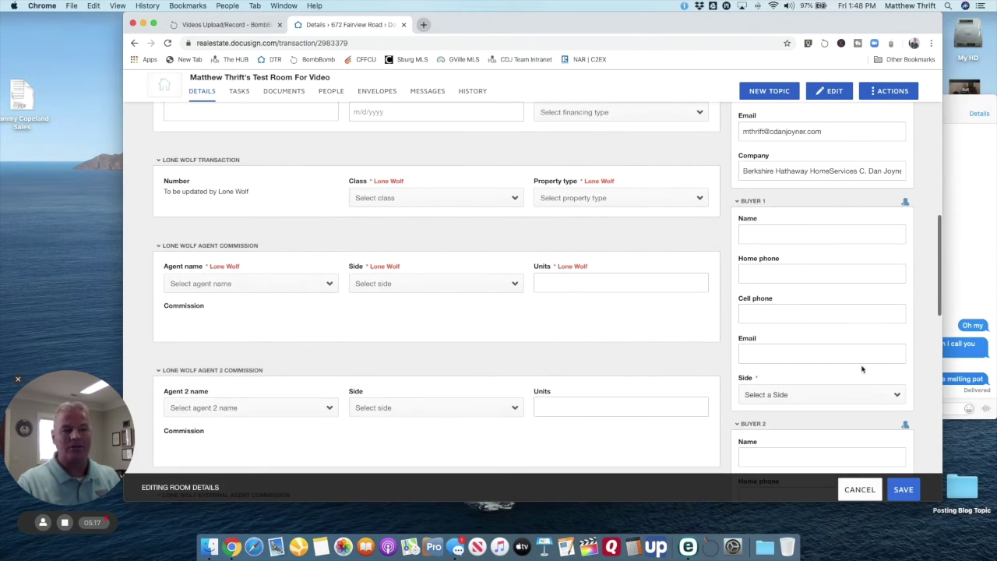
pyautogui.scroll(15, 802, 312)
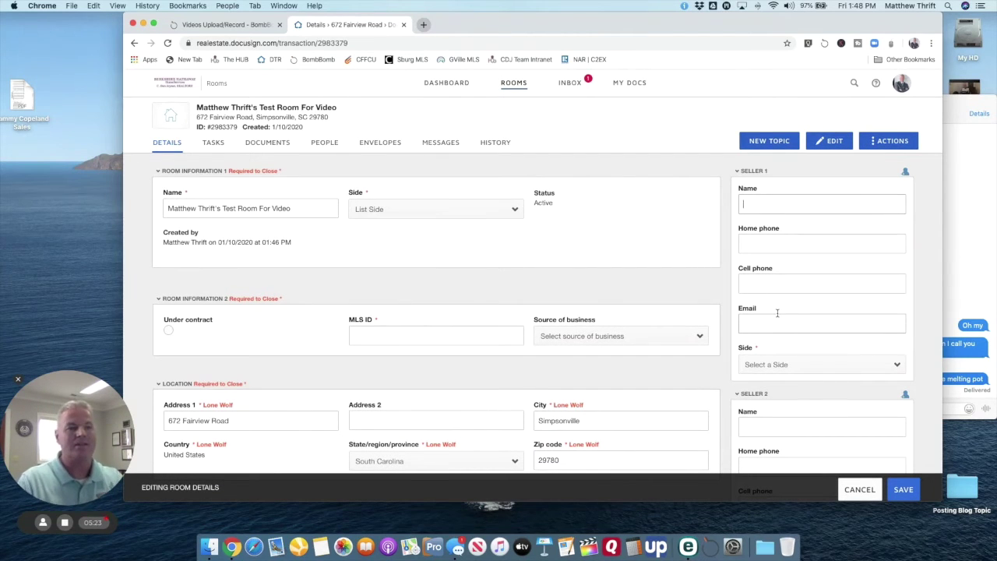
pyautogui.scroll(-5, 780, 326)
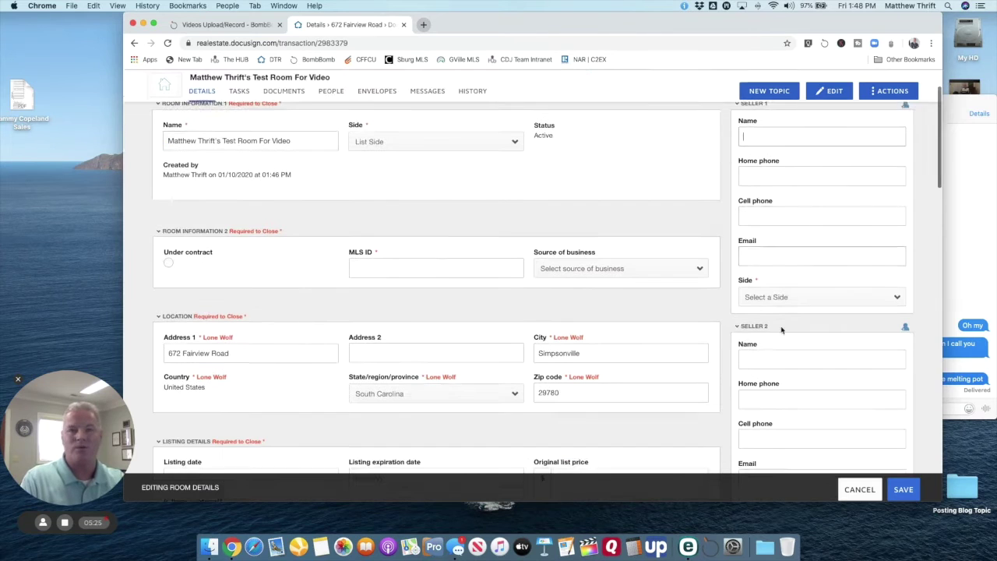
pyautogui.scroll(4, 781, 329)
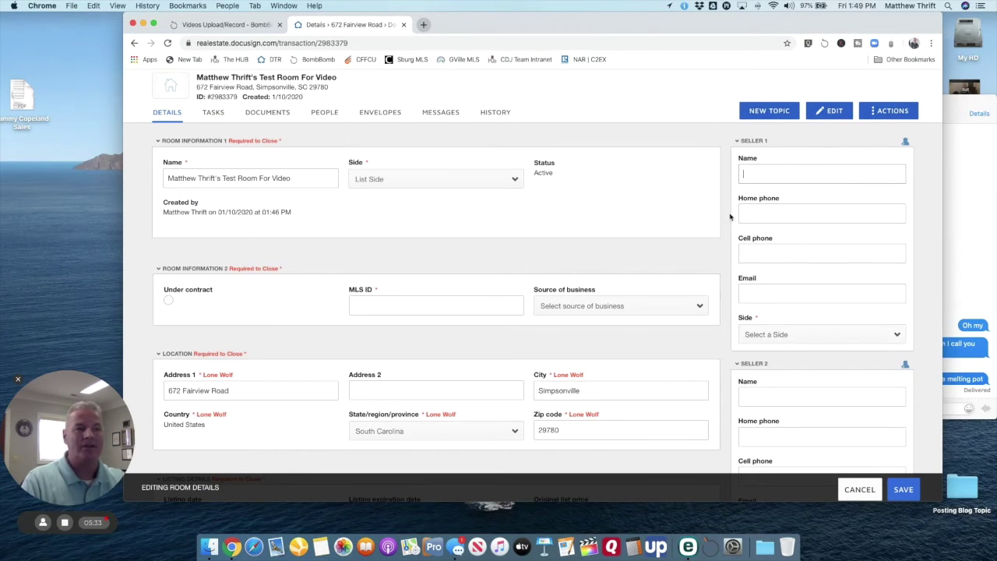
pyautogui.scroll(-3, 772, 237)
pyautogui.scroll(-5, 772, 236)
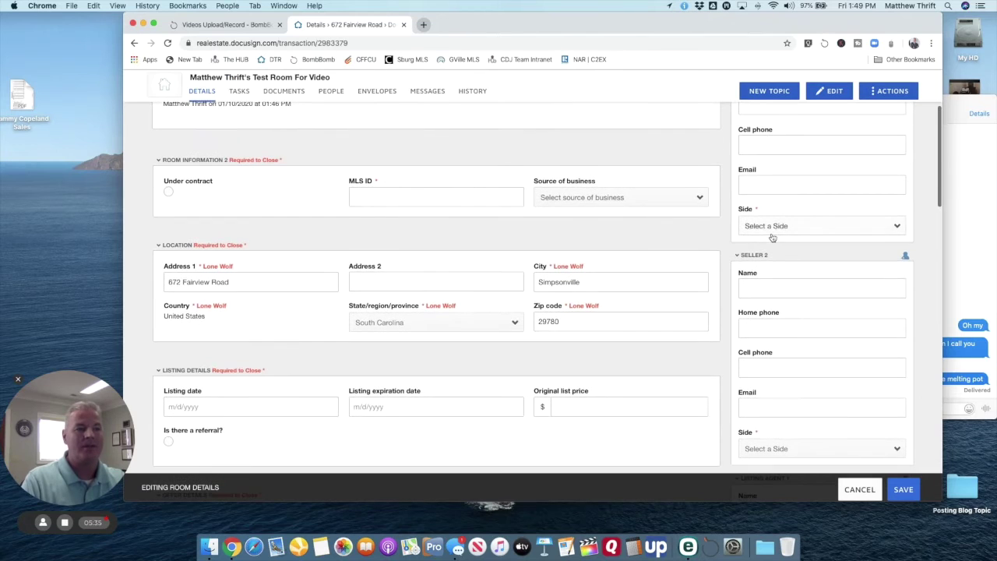
pyautogui.scroll(-3, 776, 234)
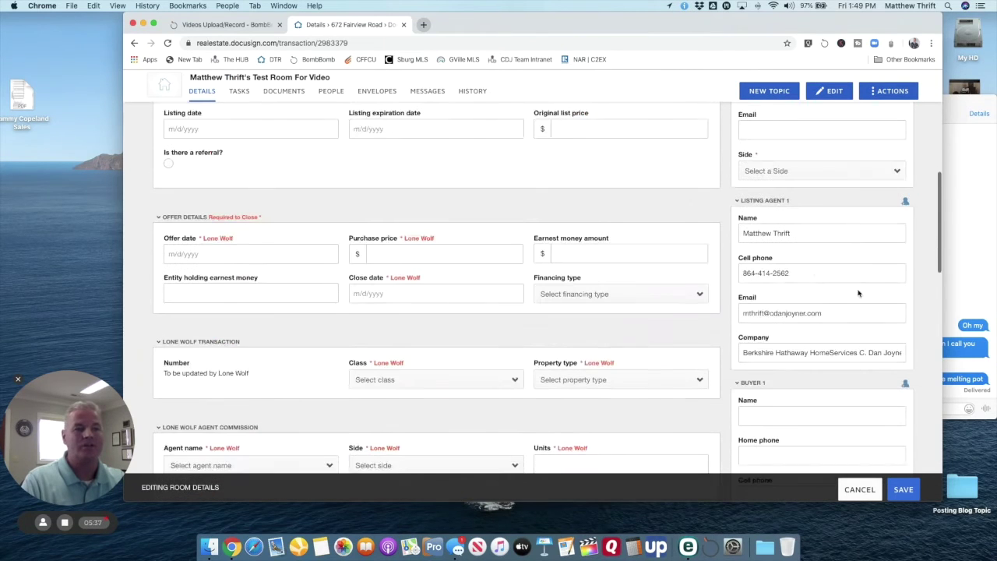
pyautogui.scroll(-5, 843, 288)
pyautogui.scroll(-2, 842, 290)
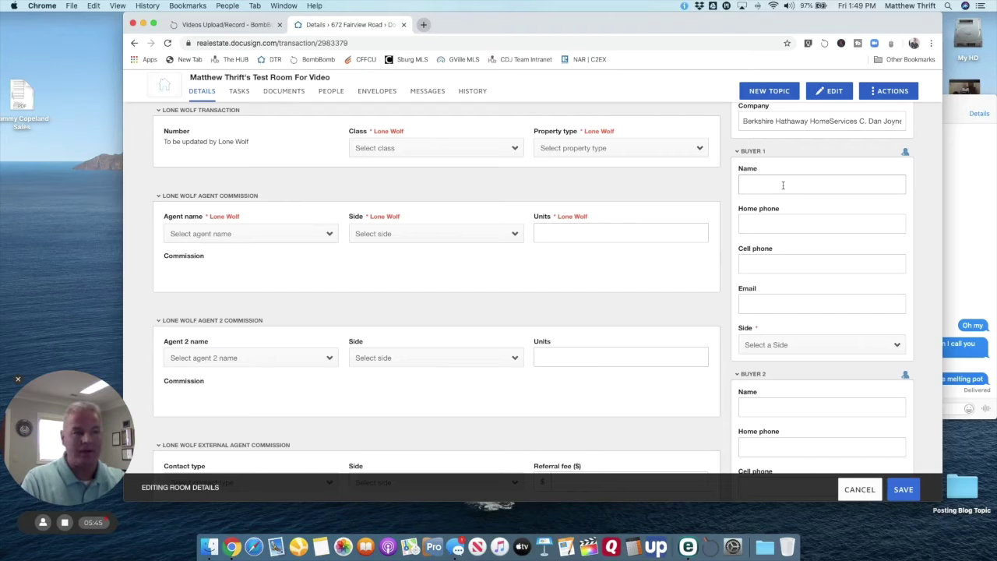
pyautogui.click(783, 304)
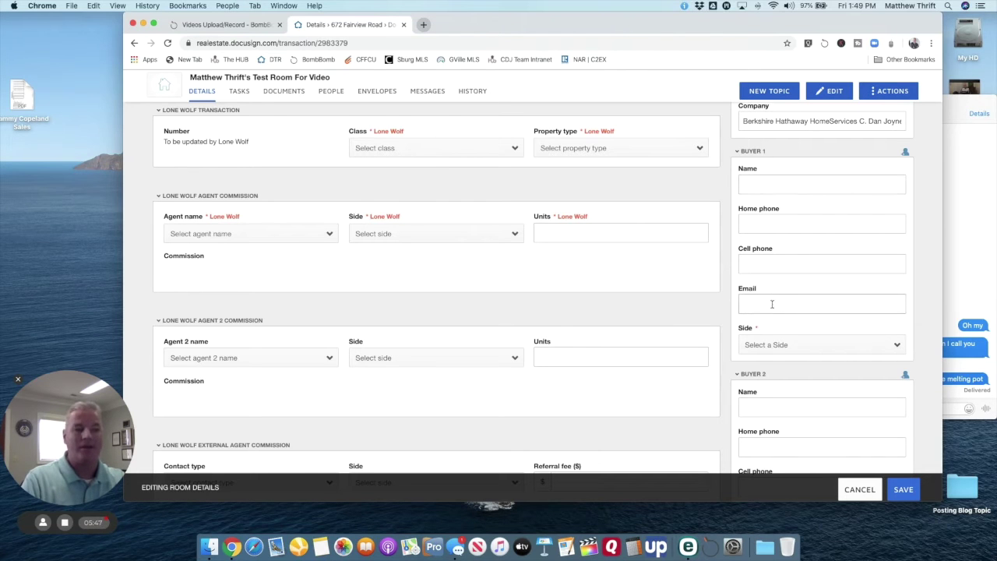
pyautogui.scroll(3, 779, 345)
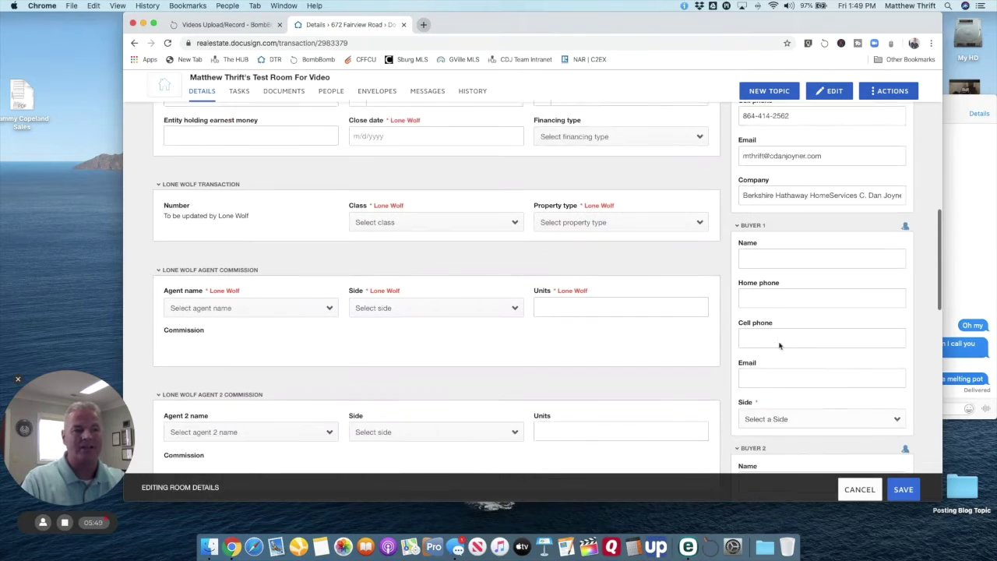
pyautogui.scroll(-3, 779, 345)
pyautogui.scroll(1, 779, 341)
pyautogui.scroll(-5, 779, 339)
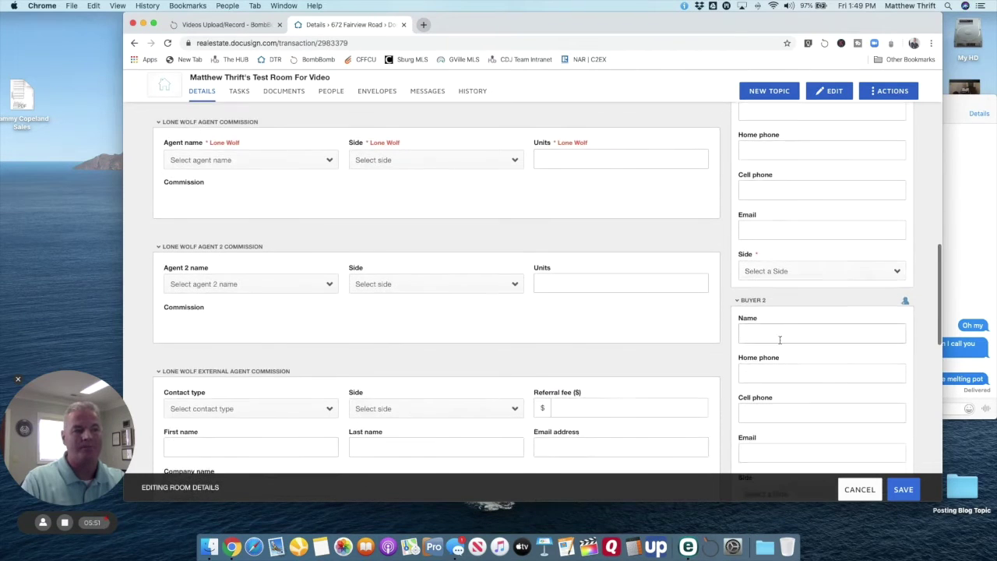
pyautogui.scroll(-3, 779, 340)
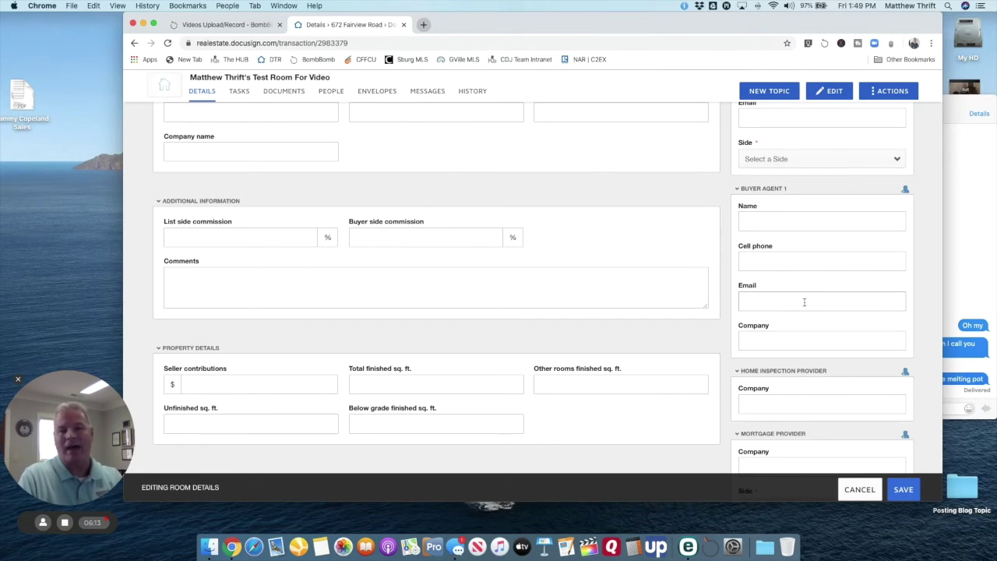
pyautogui.scroll(-1, 803, 303)
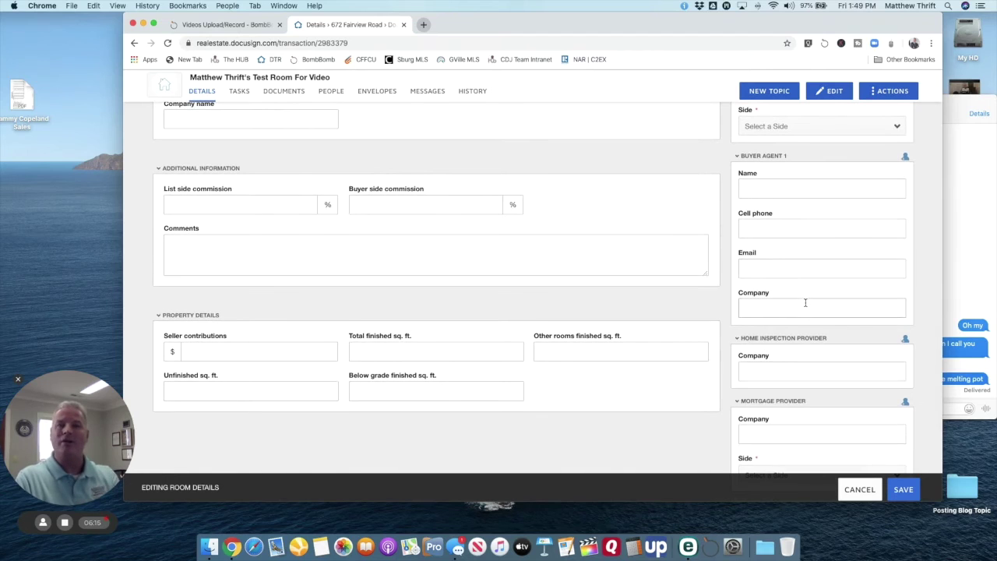
pyautogui.scroll(-3, 806, 303)
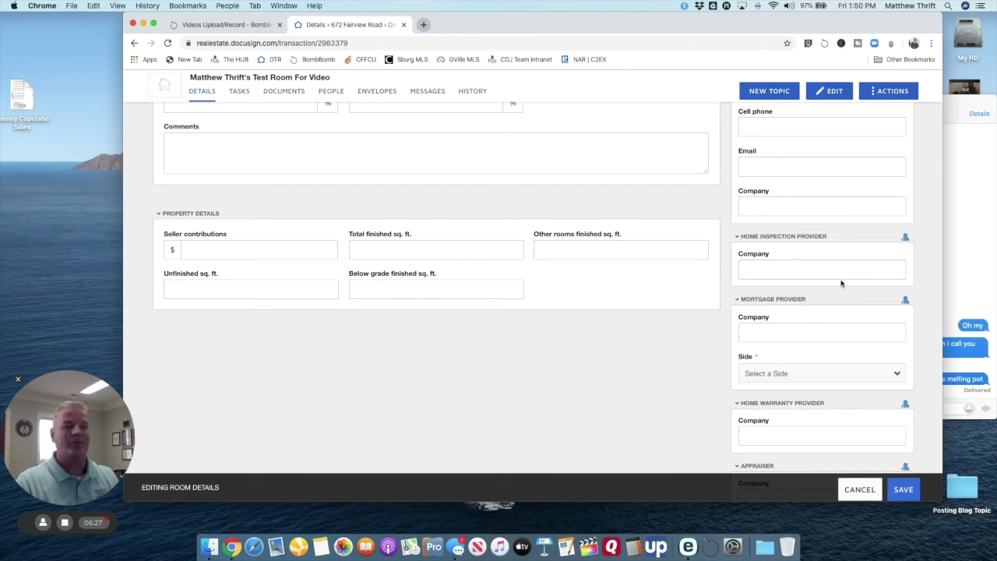
pyautogui.scroll(-1, 842, 282)
pyautogui.scroll(-2, 841, 283)
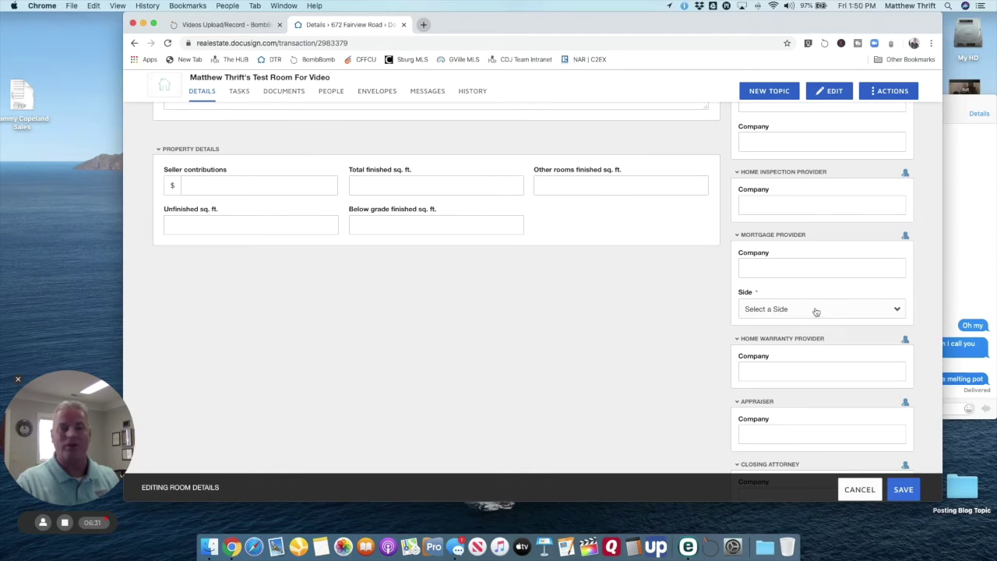
pyautogui.scroll(-3, 782, 286)
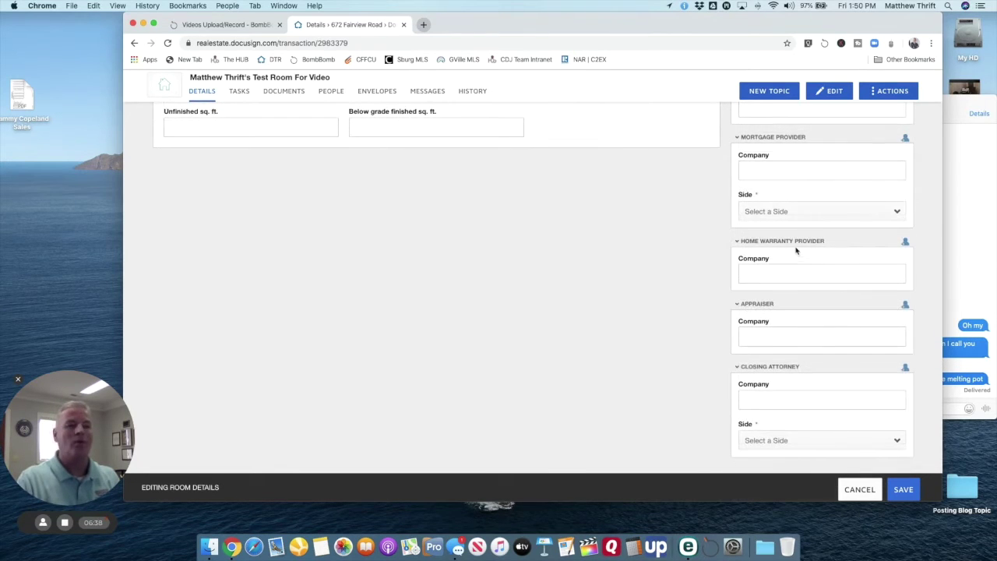
pyautogui.scroll(-1, 800, 297)
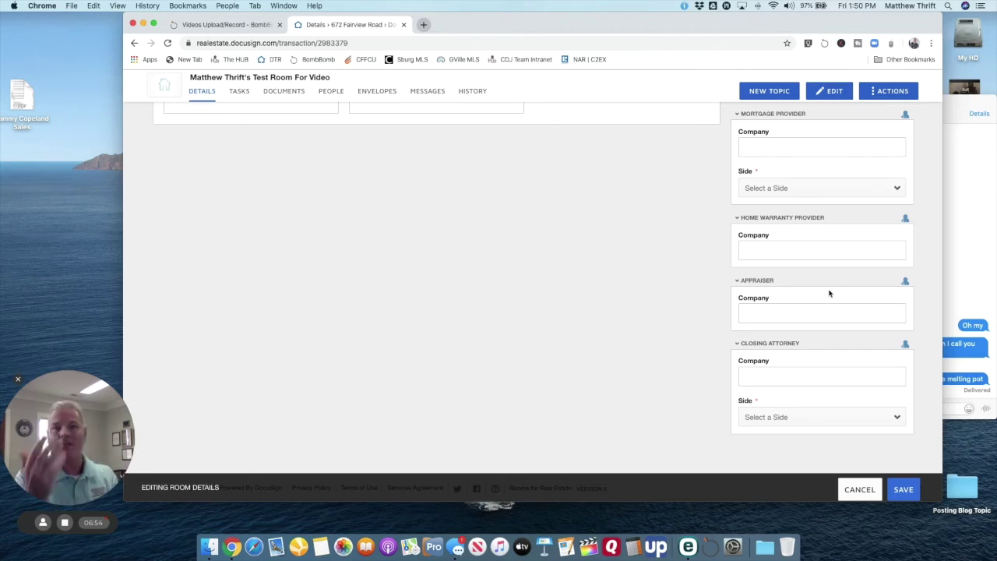
pyautogui.scroll(3, 692, 310)
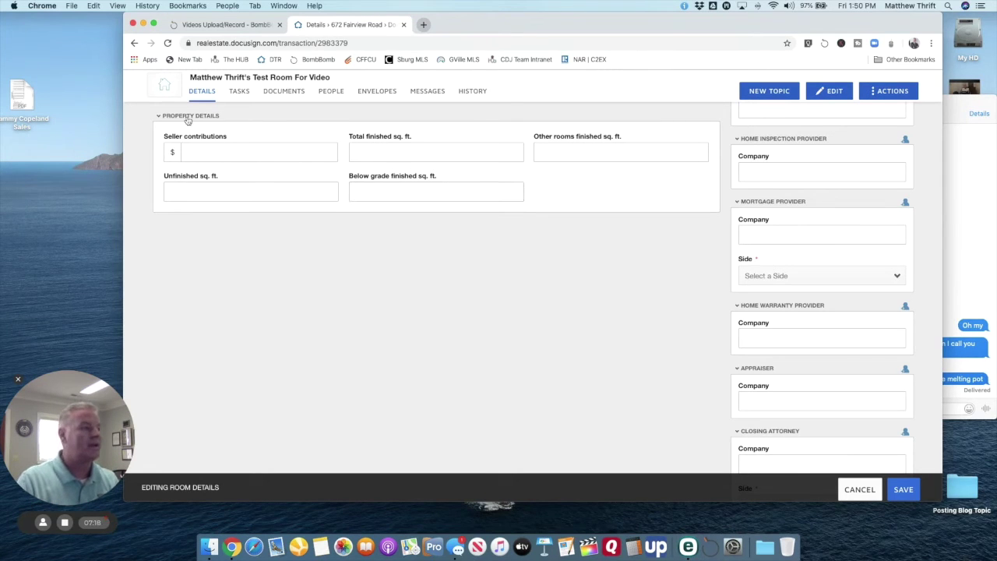
pyautogui.scroll(-2, 606, 231)
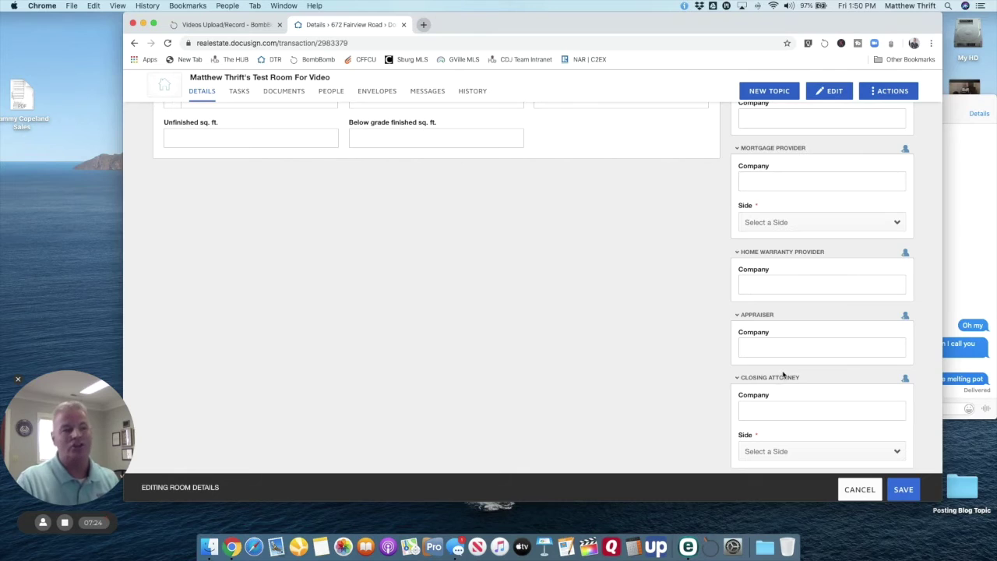
pyautogui.scroll(-1, 786, 384)
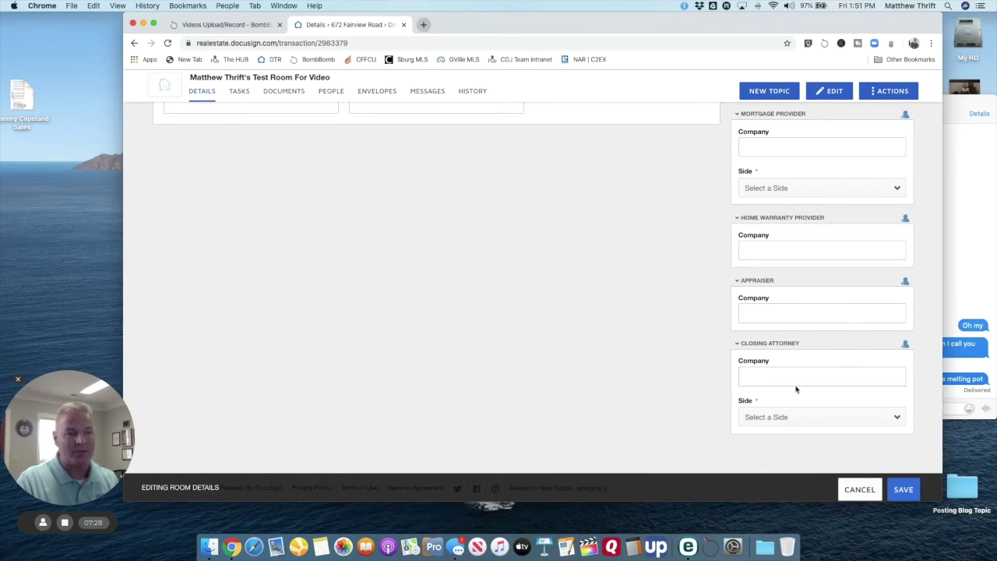
pyautogui.scroll(10, 795, 388)
pyautogui.scroll(10, 752, 288)
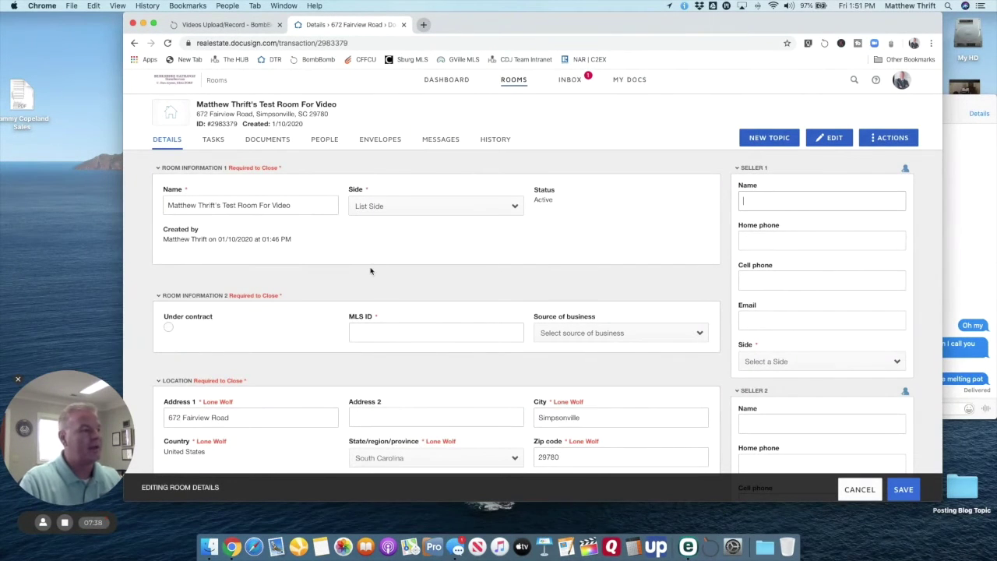
pyautogui.scroll(-2, 372, 268)
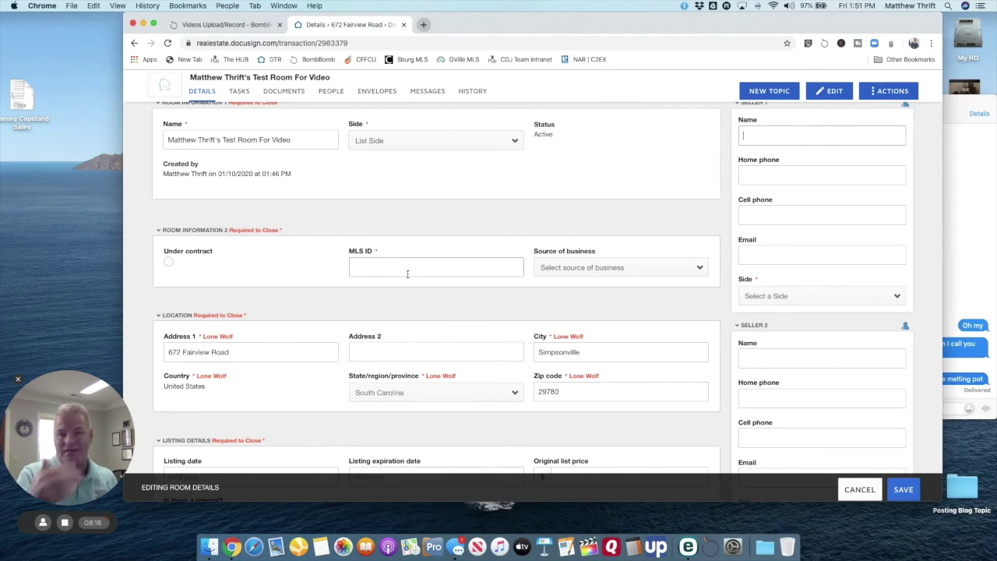
pyautogui.click(240, 91)
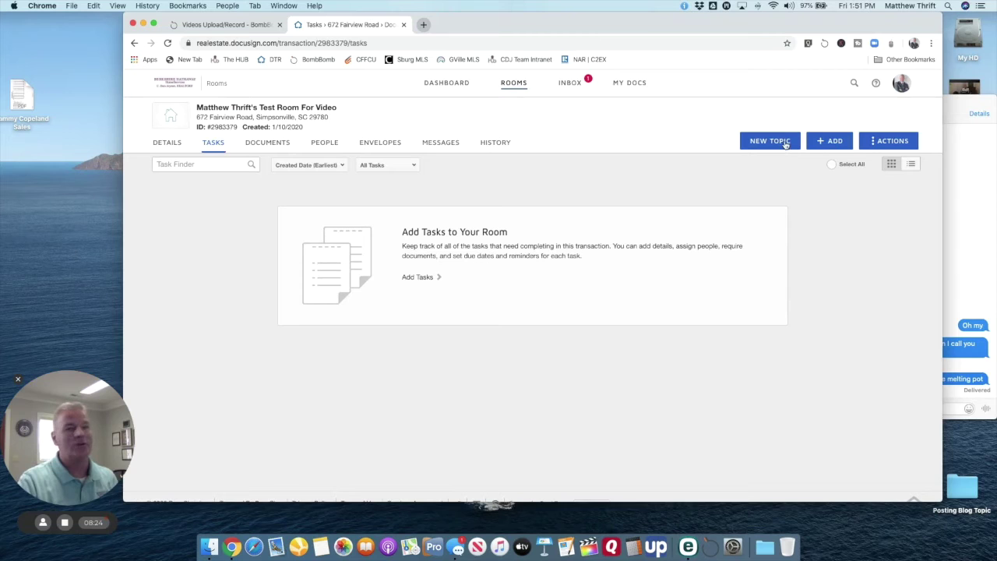
# Step: Attach the 1 - New Listing task list to the room and return to its Details
pyautogui.click(887, 141)
pyautogui.click(870, 166)
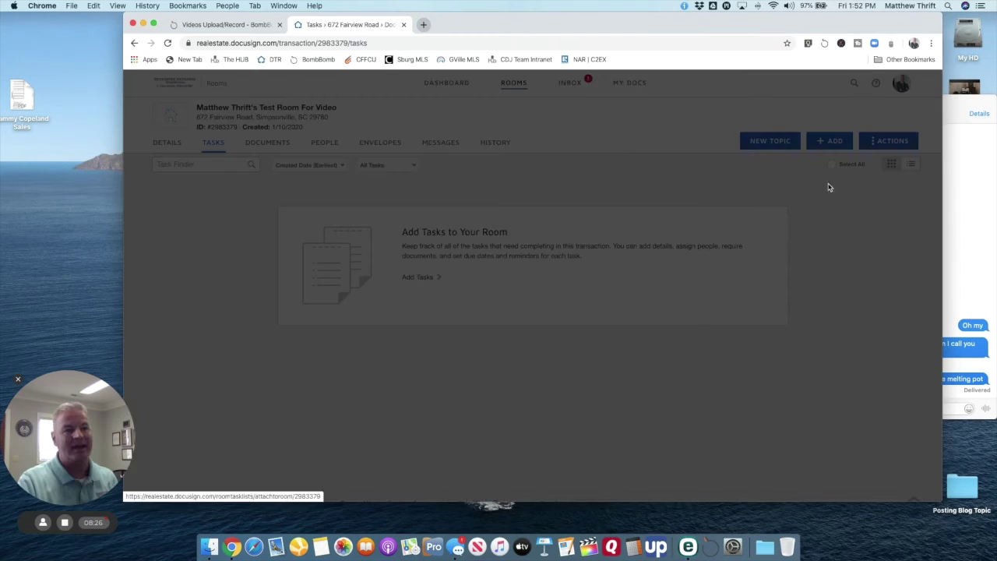
pyautogui.click(407, 180)
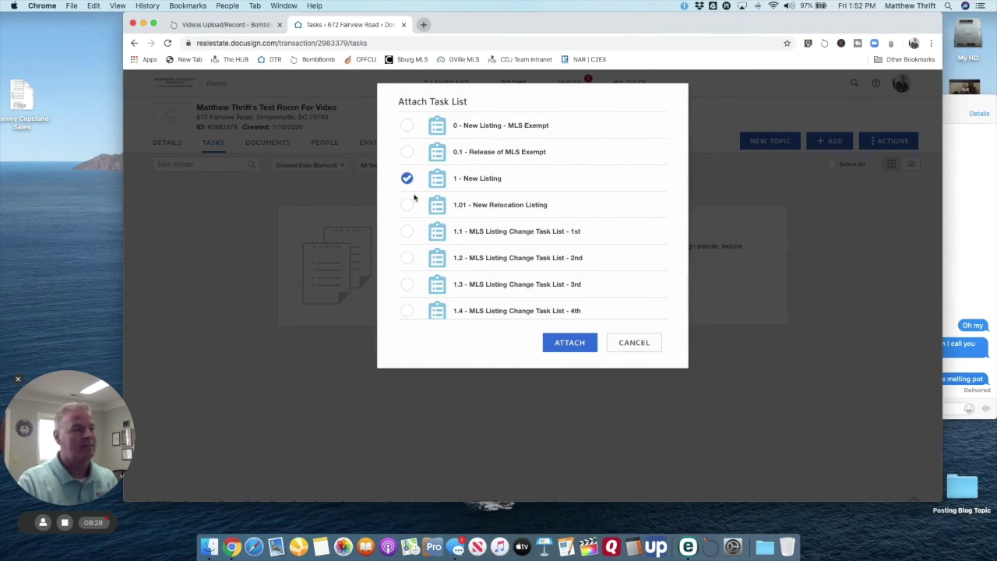
pyautogui.click(589, 349)
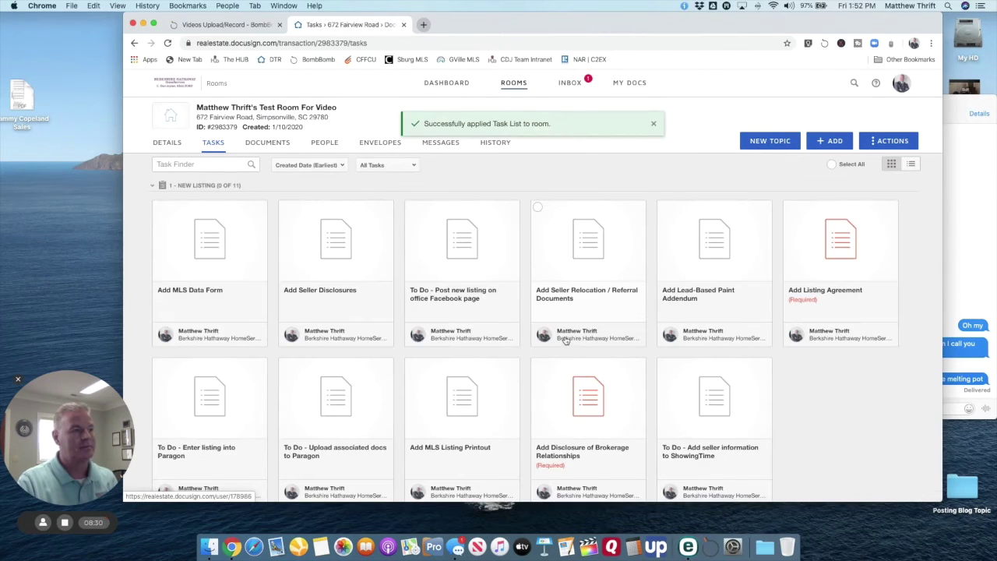
pyautogui.scroll(-3, 555, 341)
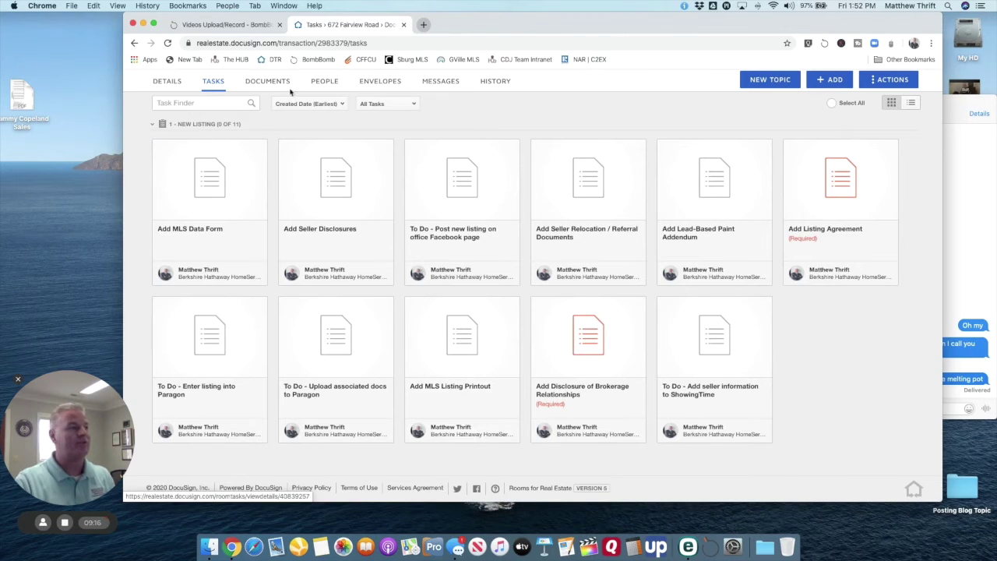
pyautogui.click(175, 86)
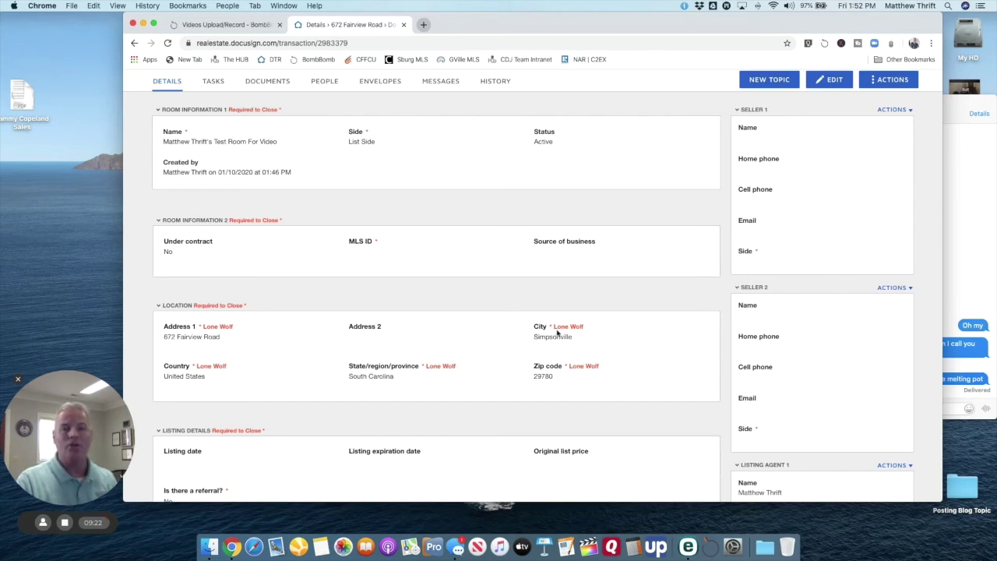
pyautogui.click(424, 25)
pyautogui.click(465, 60)
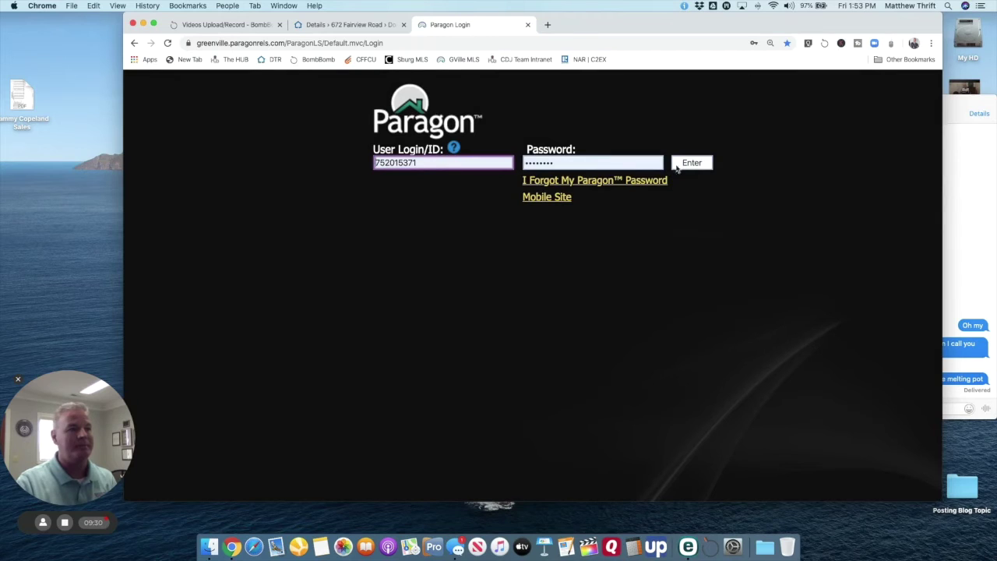
pyautogui.click(686, 166)
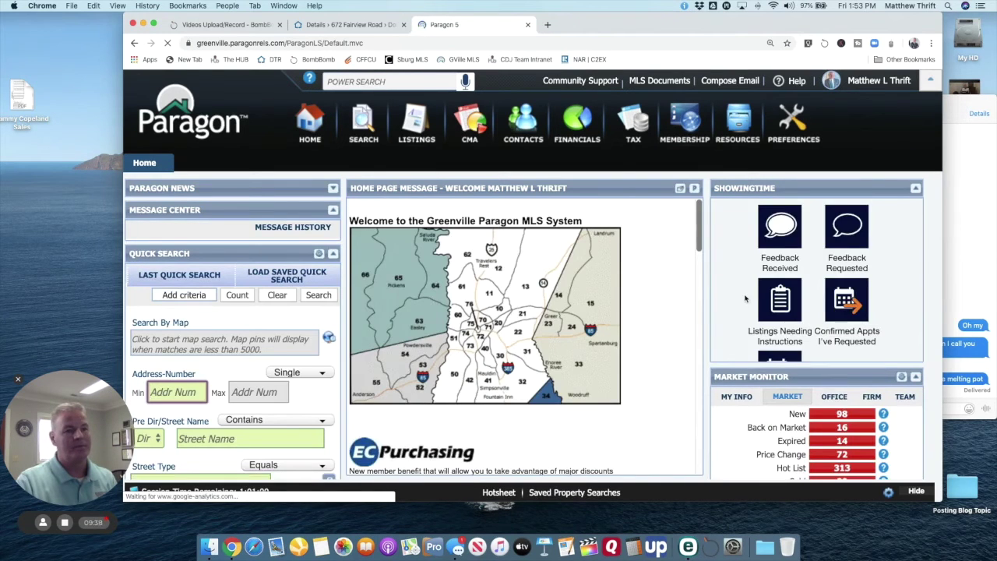
pyautogui.scroll(-2, 745, 298)
pyautogui.click(835, 397)
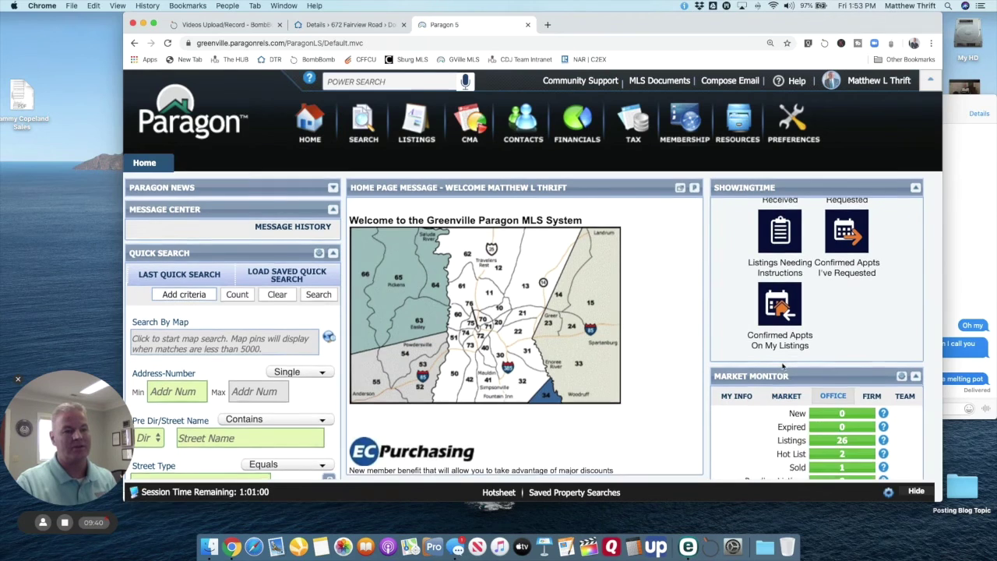
pyautogui.scroll(-3, 783, 366)
pyautogui.click(840, 321)
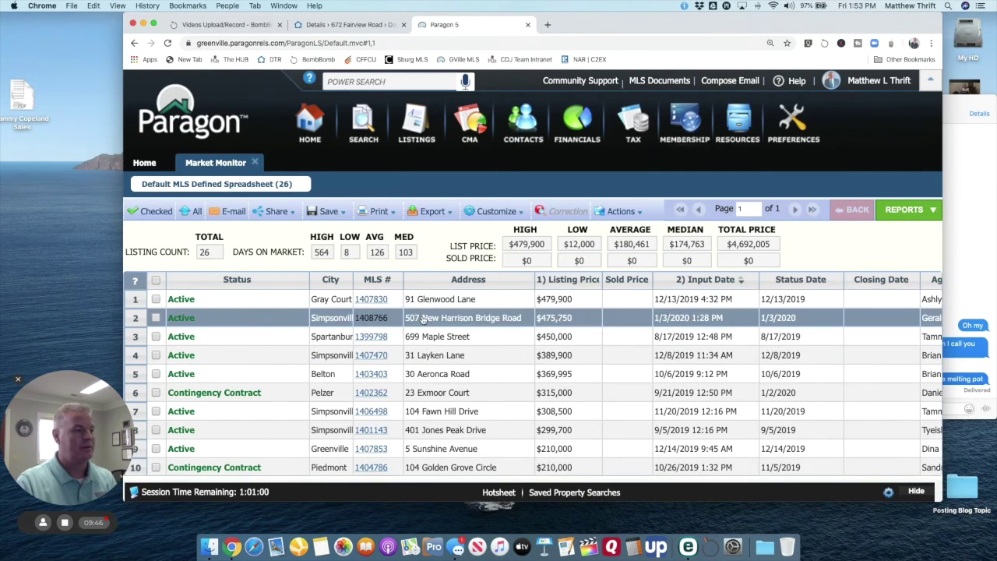
pyautogui.click(436, 302)
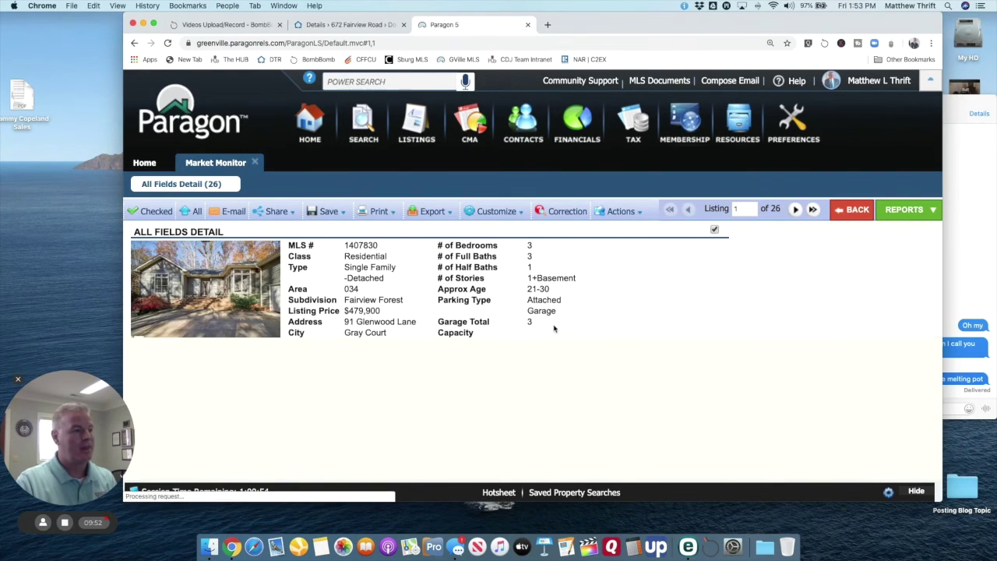
pyautogui.scroll(-2, 557, 338)
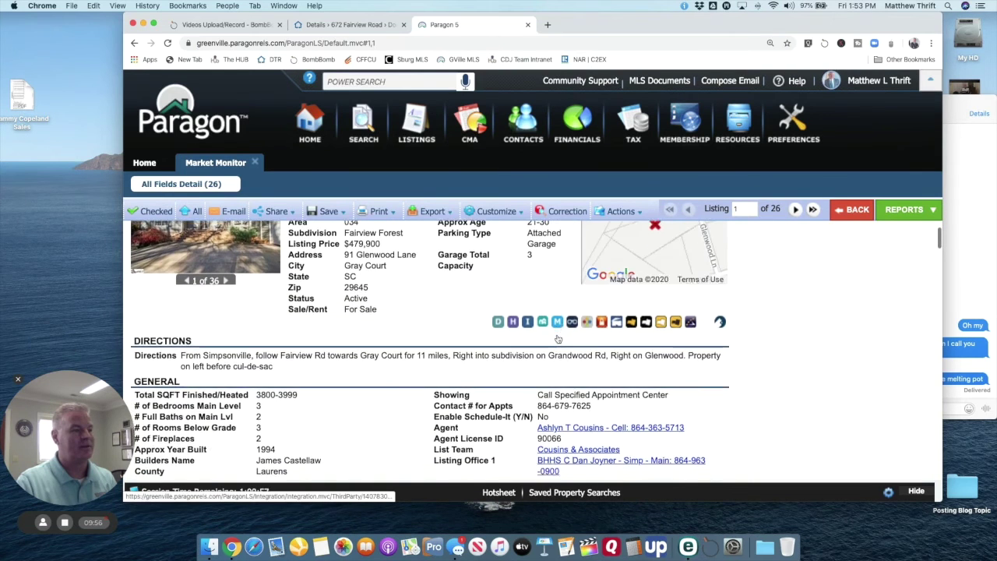
pyautogui.scroll(2, 549, 333)
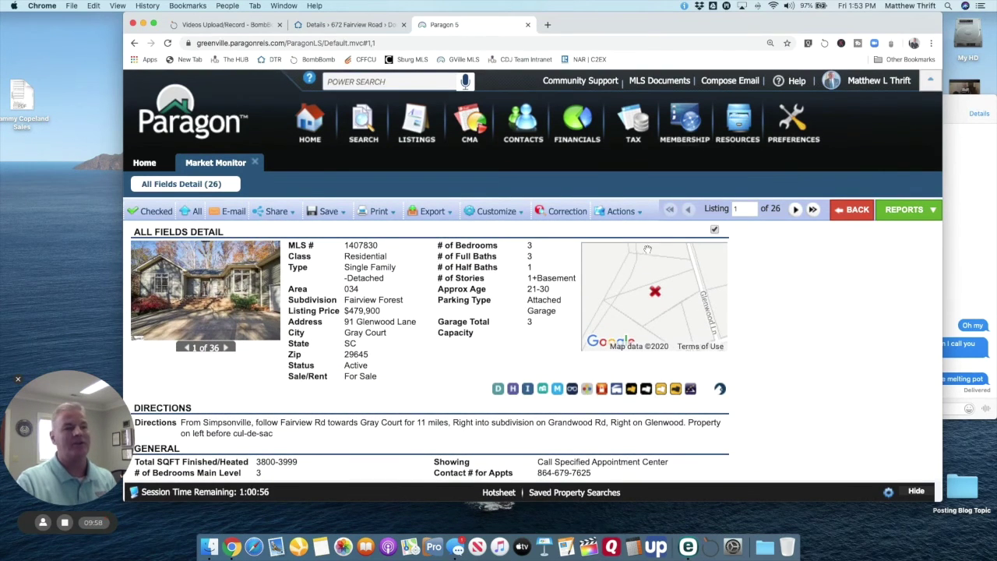
# Step: Export the listing report as a PDF and save it to the Desktop as MLS Report
pyautogui.click(633, 215)
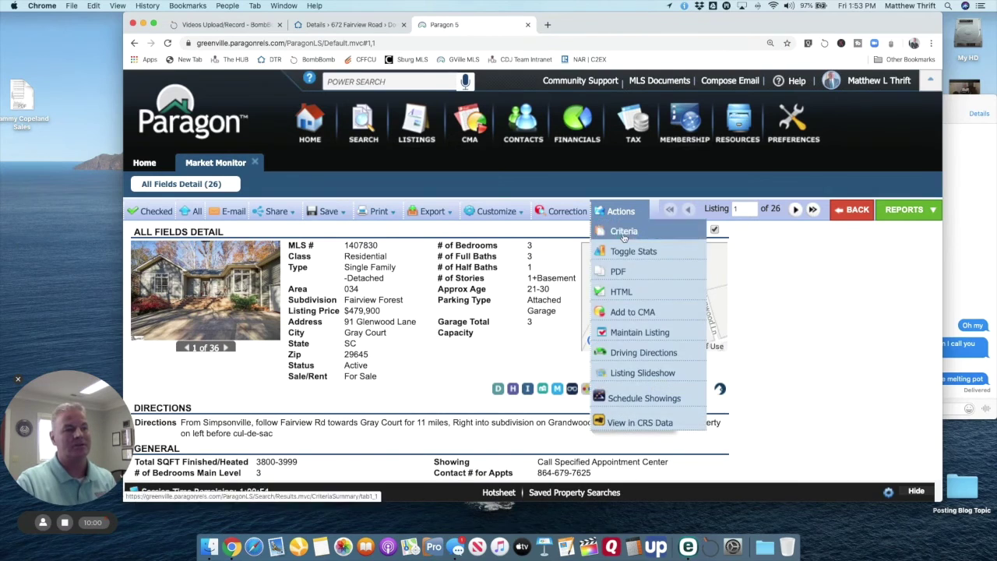
pyautogui.click(623, 272)
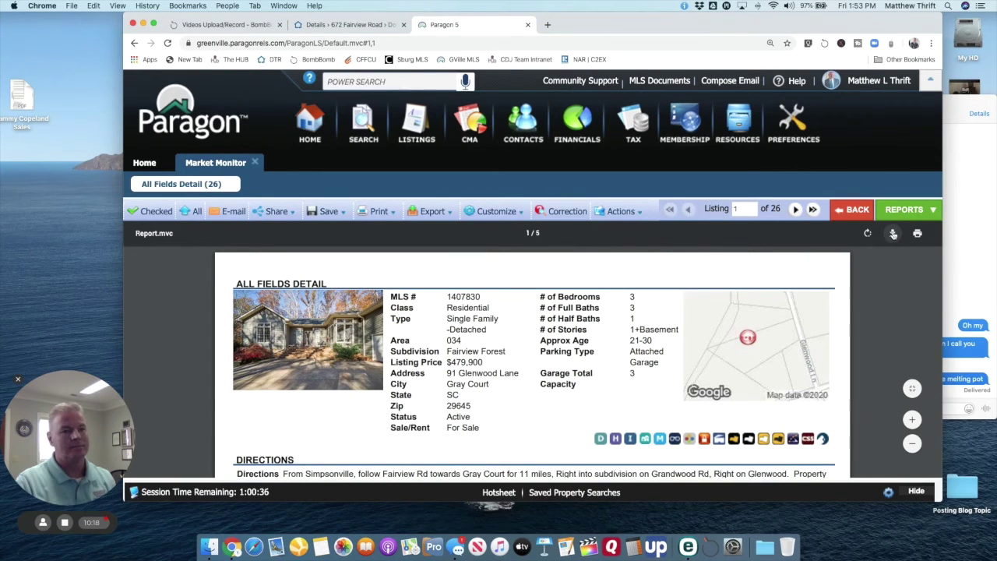
pyautogui.click(893, 234)
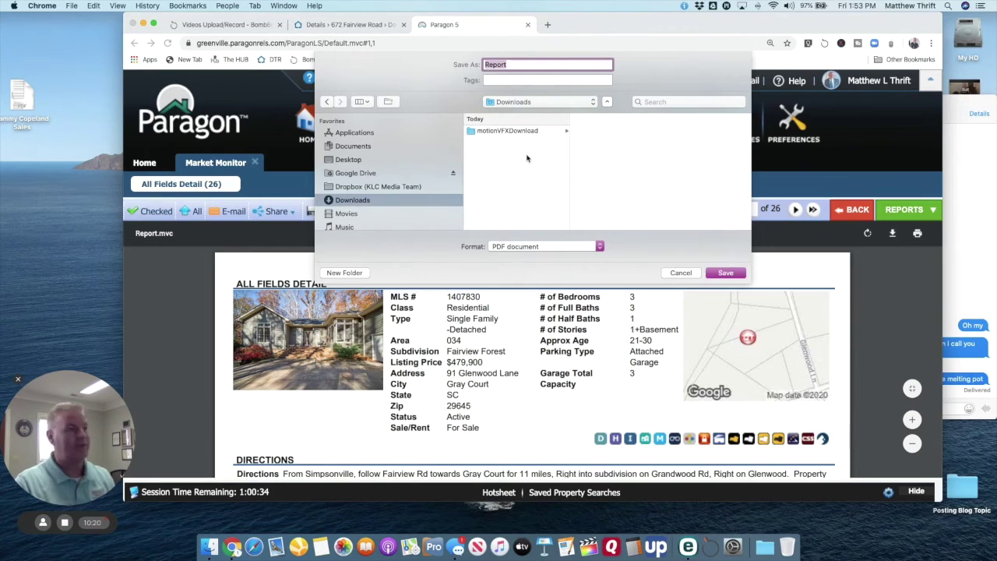
pyautogui.click(349, 159)
pyautogui.write('MLS ')
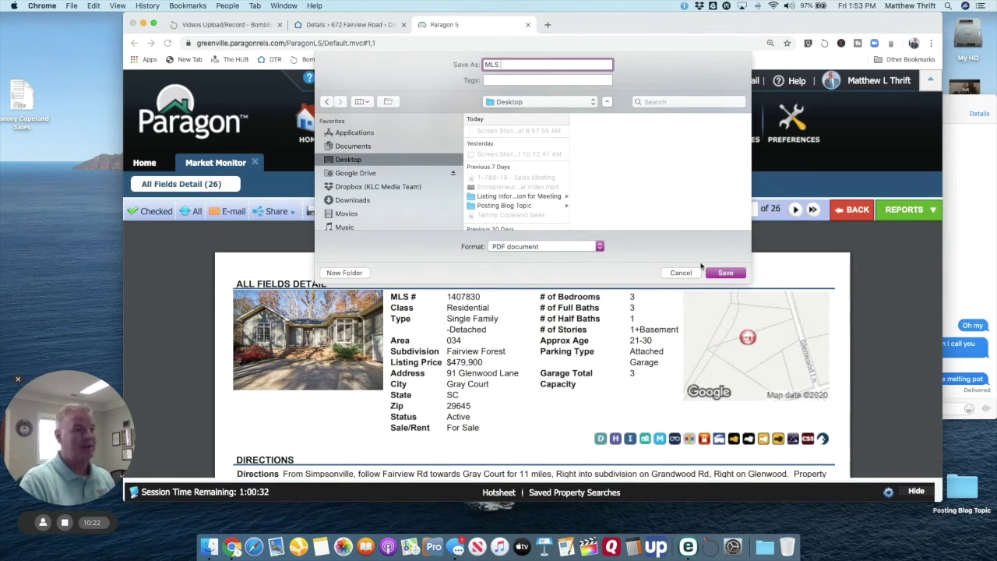
pyautogui.write('Repo')
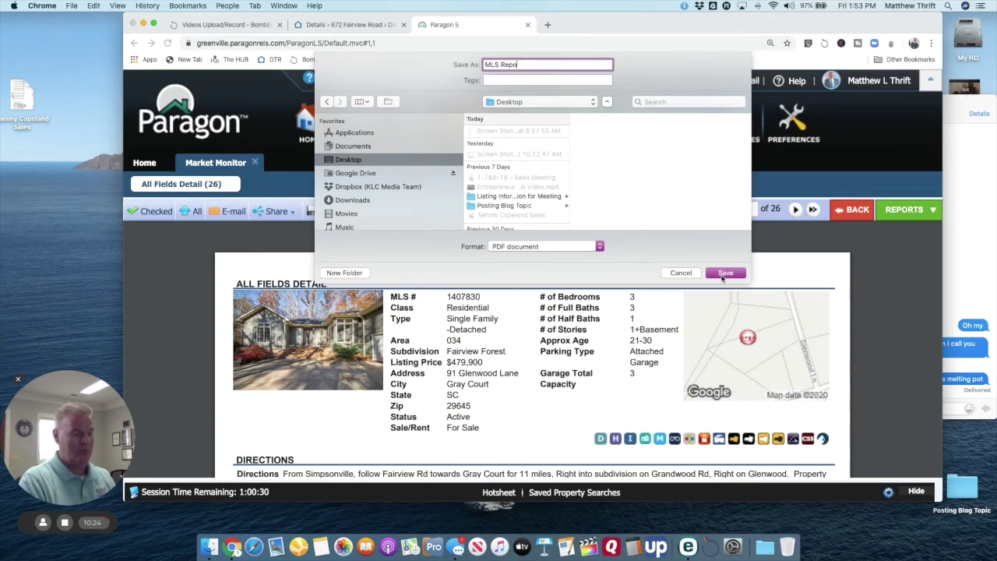
pyautogui.write('rt')
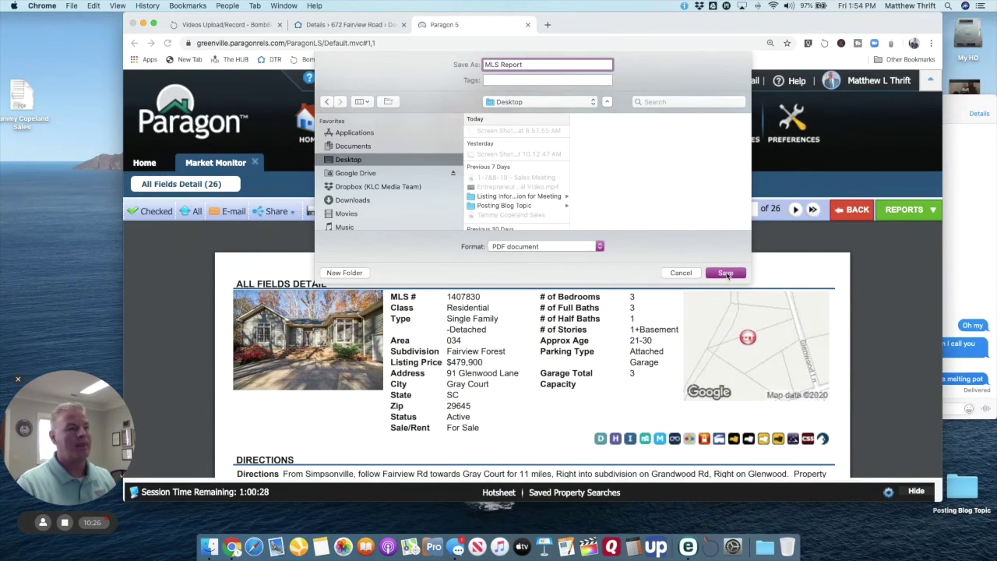
pyautogui.click(726, 274)
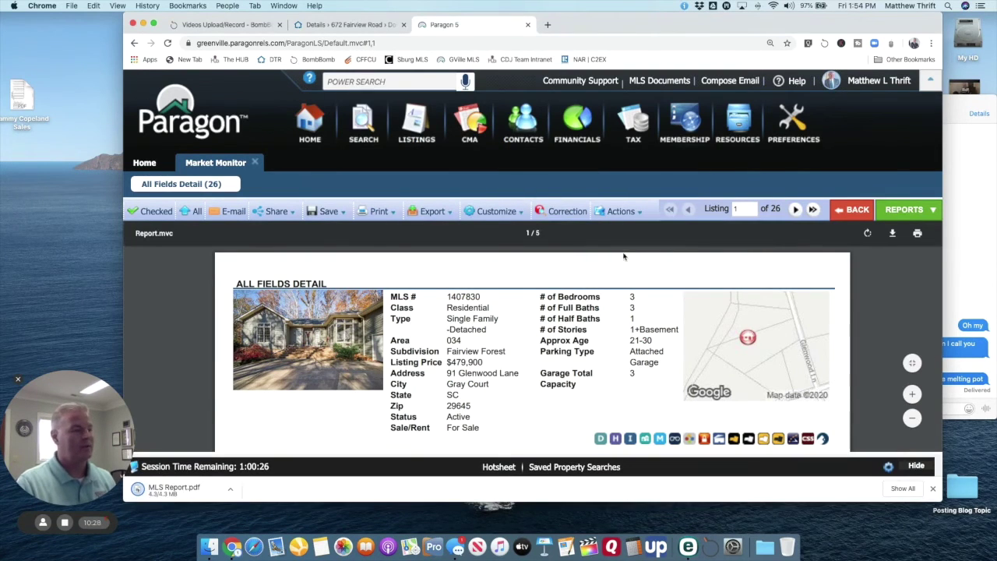
# Step: Back in the DocuSign room, open the Add MLS Listing Printout task
pyautogui.click(343, 25)
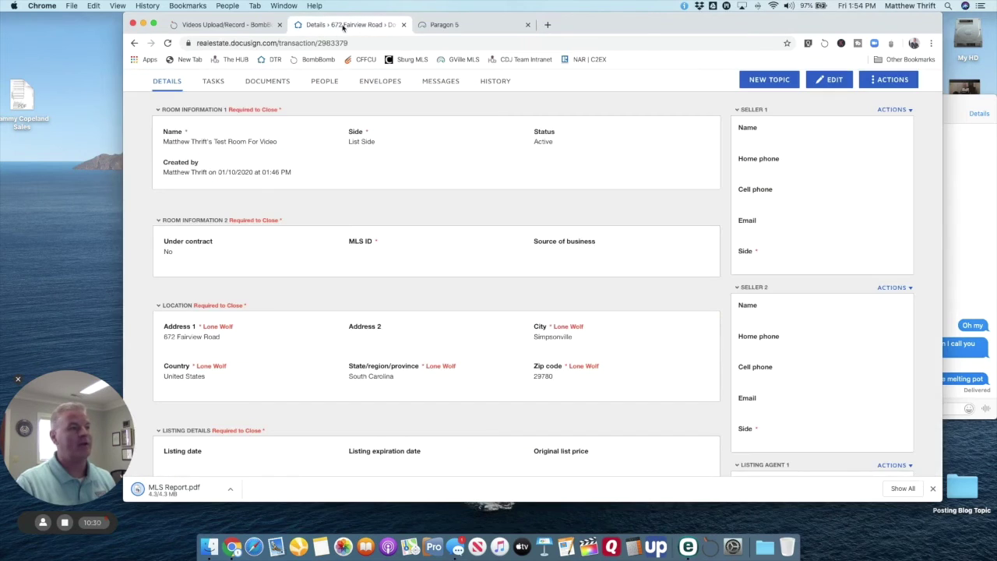
pyautogui.click(213, 83)
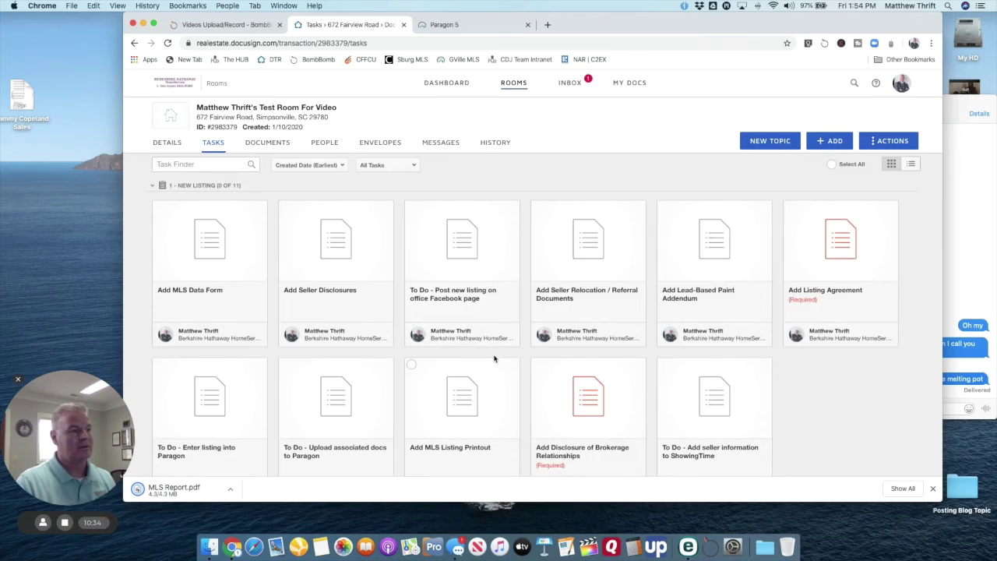
pyautogui.scroll(-1, 494, 385)
pyautogui.click(458, 381)
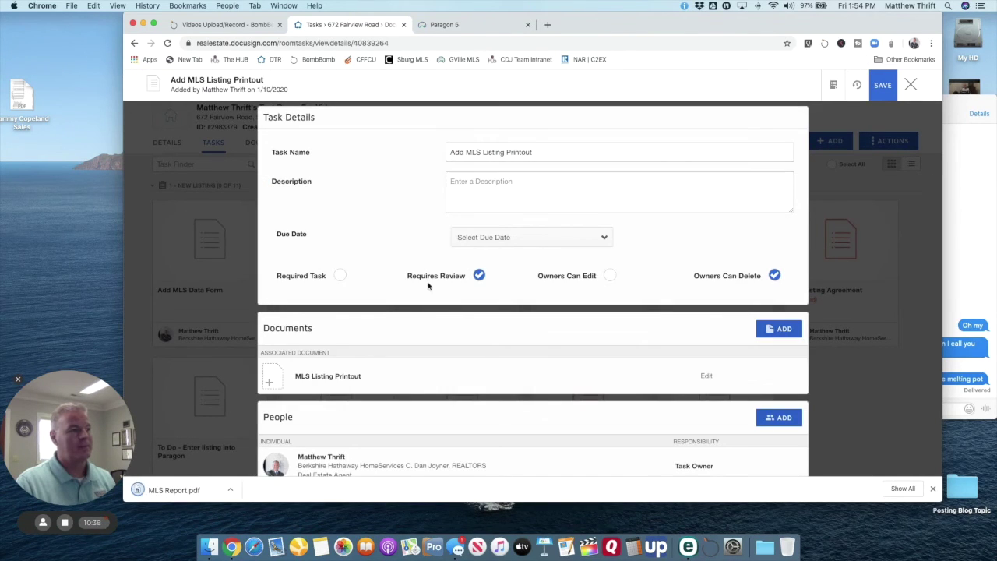
# Step: Upload MLS Report.pdf from the Desktop as a document for the task
pyautogui.click(337, 377)
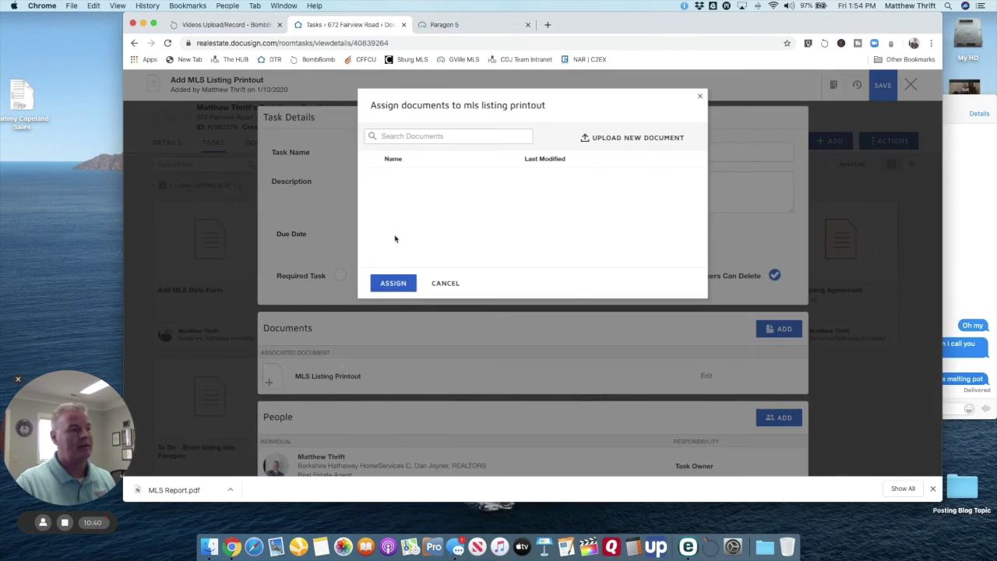
pyautogui.click(609, 138)
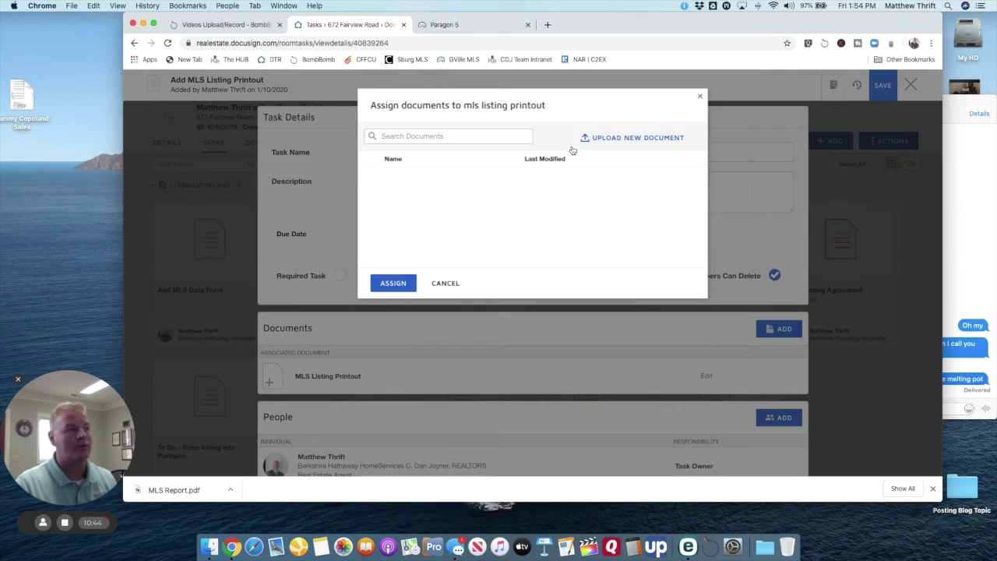
pyautogui.click(241, 133)
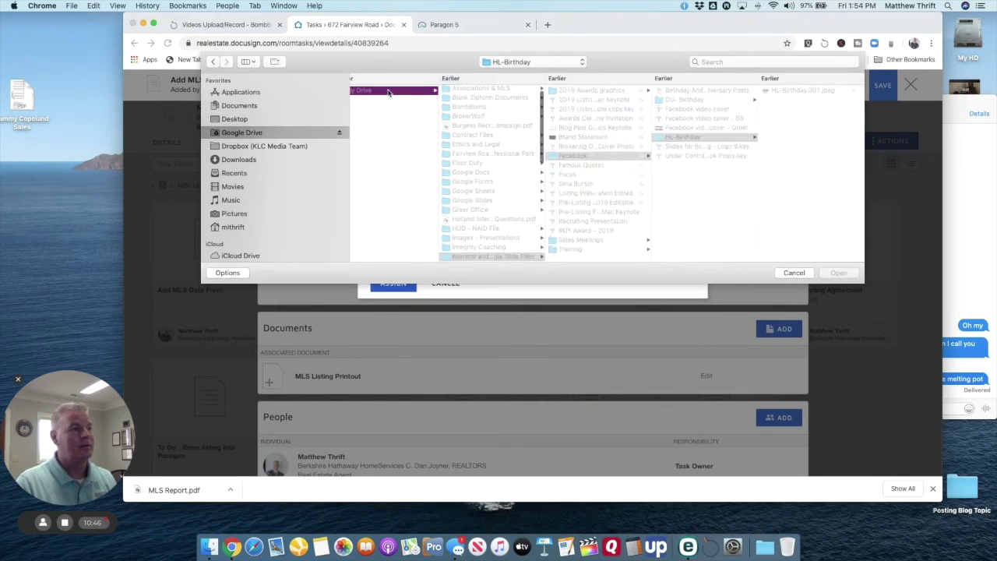
pyautogui.click(235, 119)
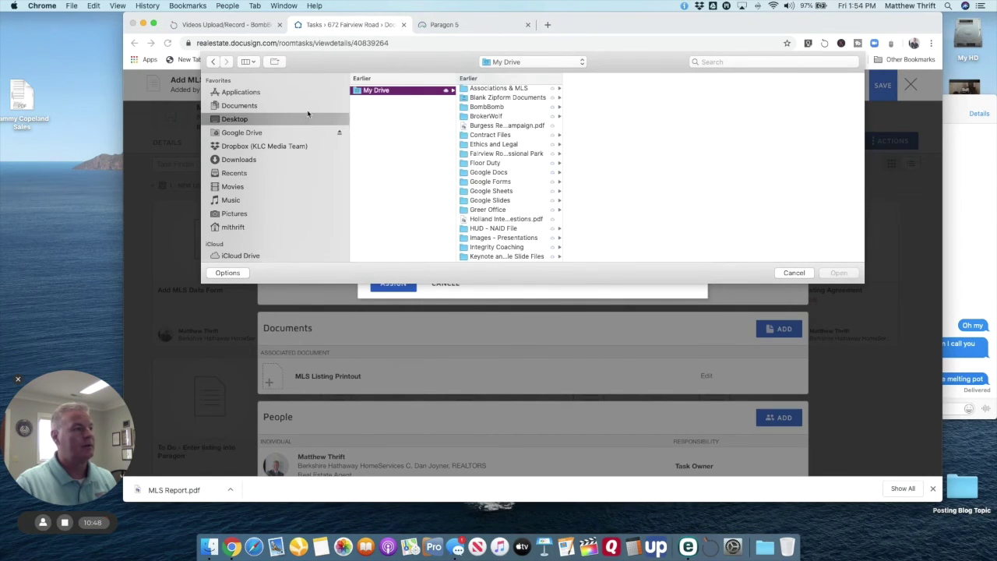
pyautogui.click(387, 91)
pyautogui.click(838, 272)
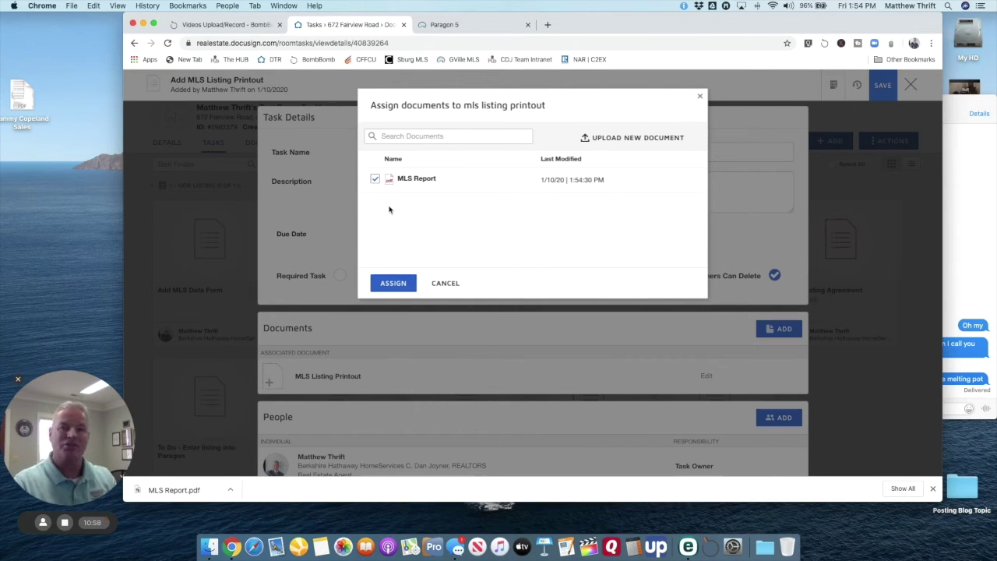
# Step: Assign MLS Report to the task, save it, and open the room details in edit mode
pyautogui.click(392, 285)
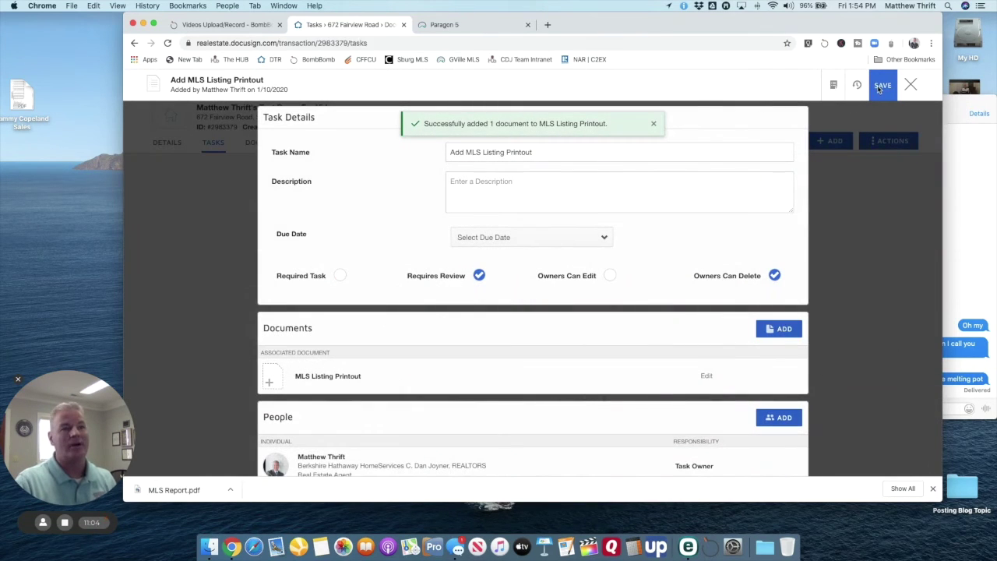
pyautogui.click(881, 87)
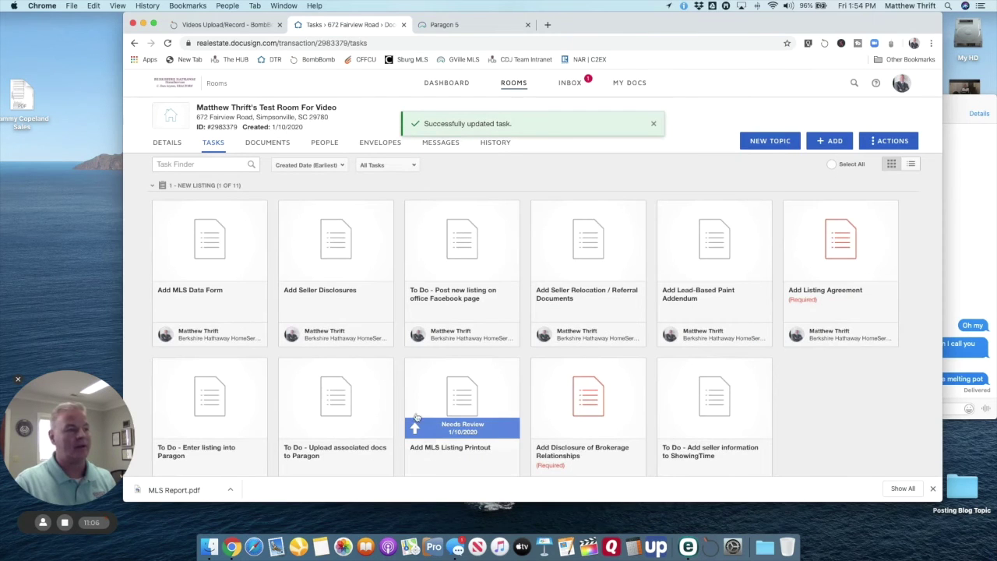
pyautogui.click(169, 143)
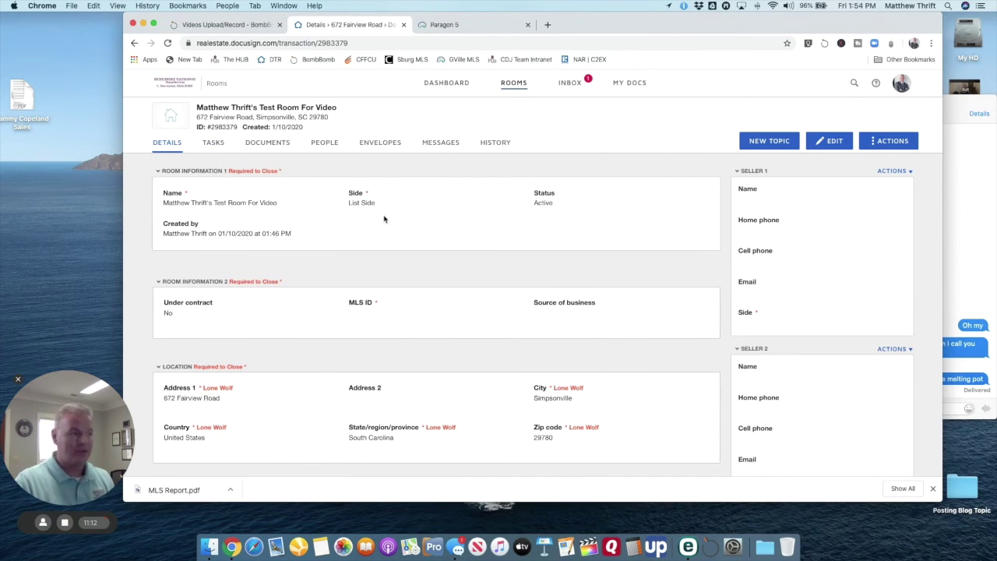
pyautogui.click(831, 141)
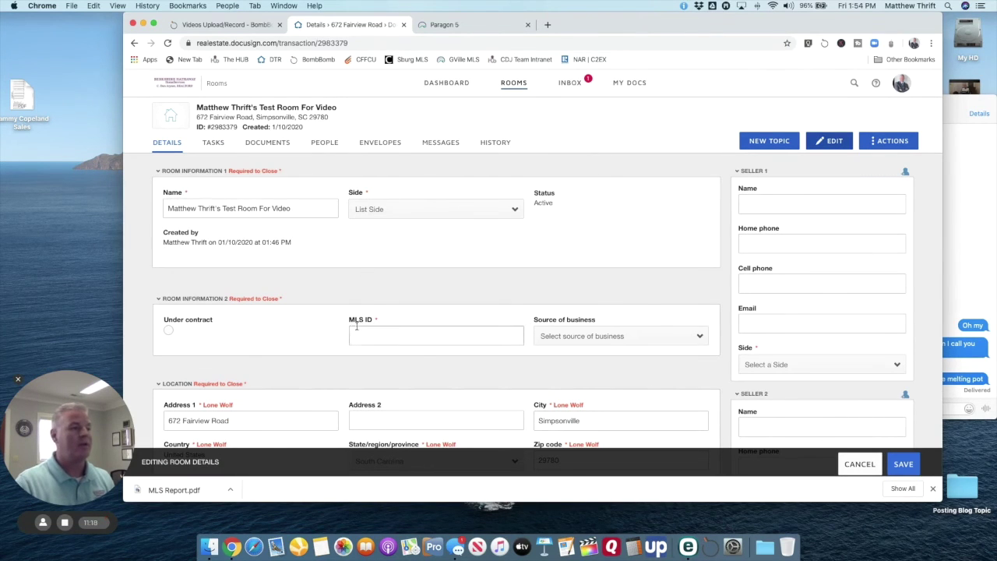
# Step: Check the Source of business options without picking one, then scroll through the room edit form
pyautogui.click(695, 338)
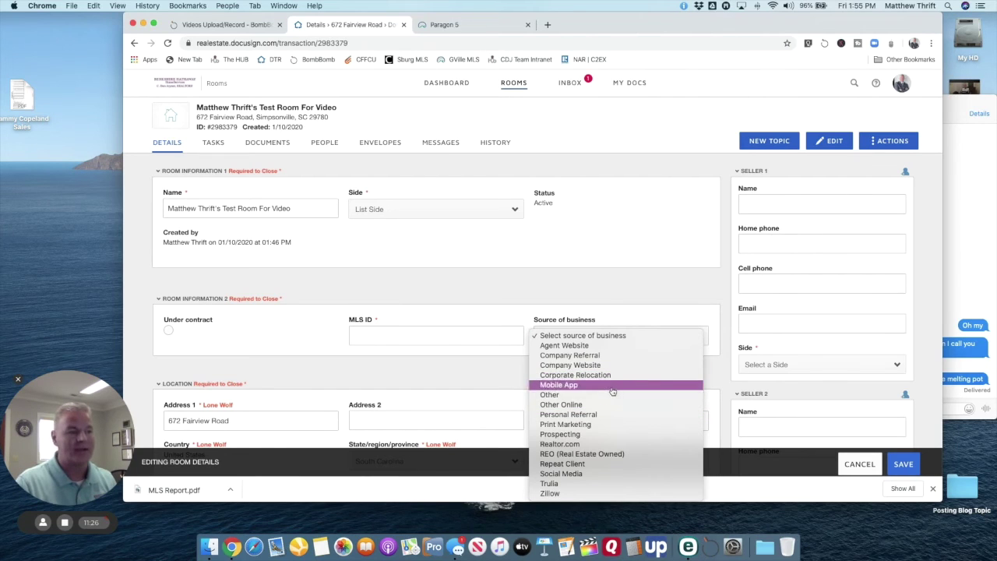
pyautogui.click(604, 293)
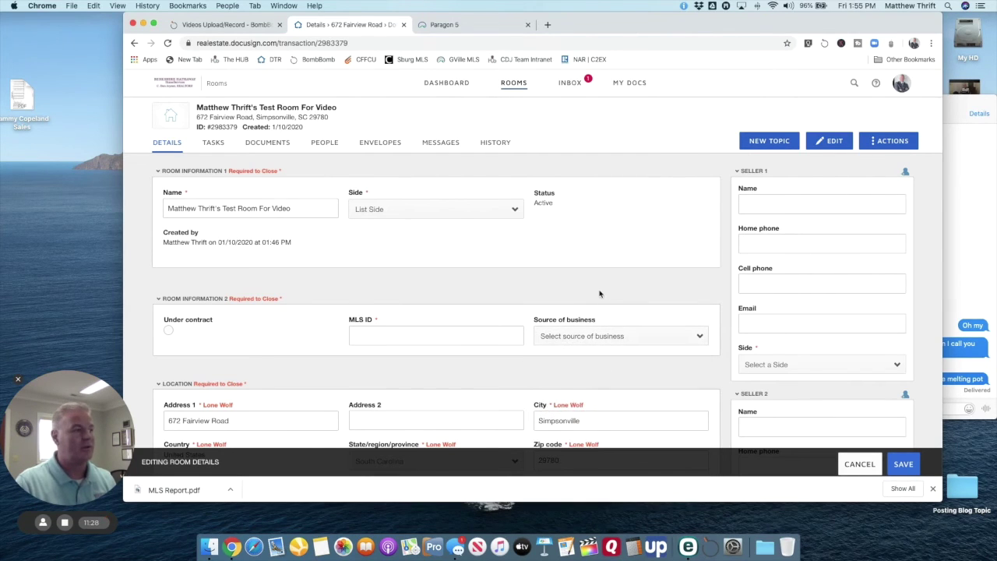
pyautogui.scroll(-2, 600, 293)
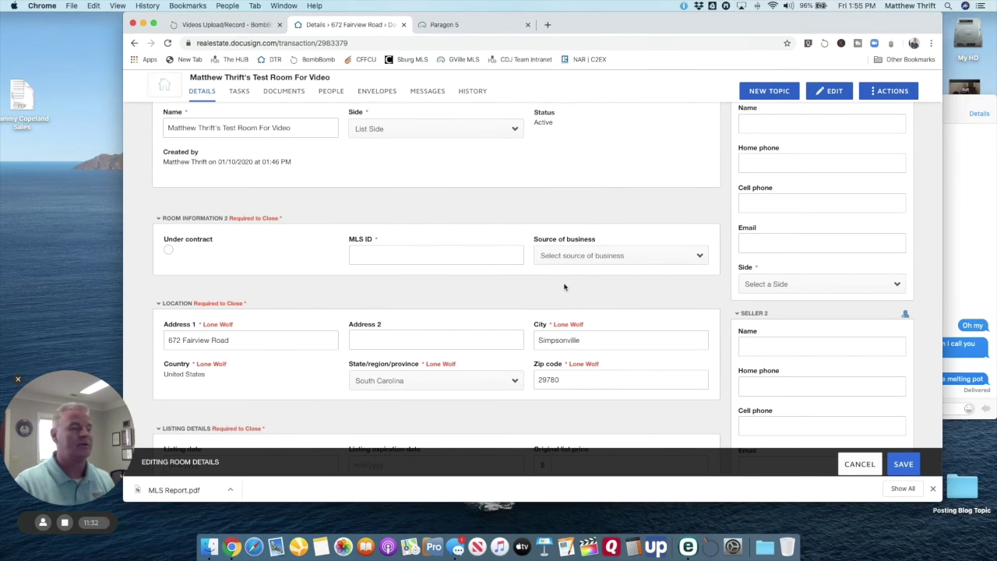
pyautogui.scroll(-3, 564, 288)
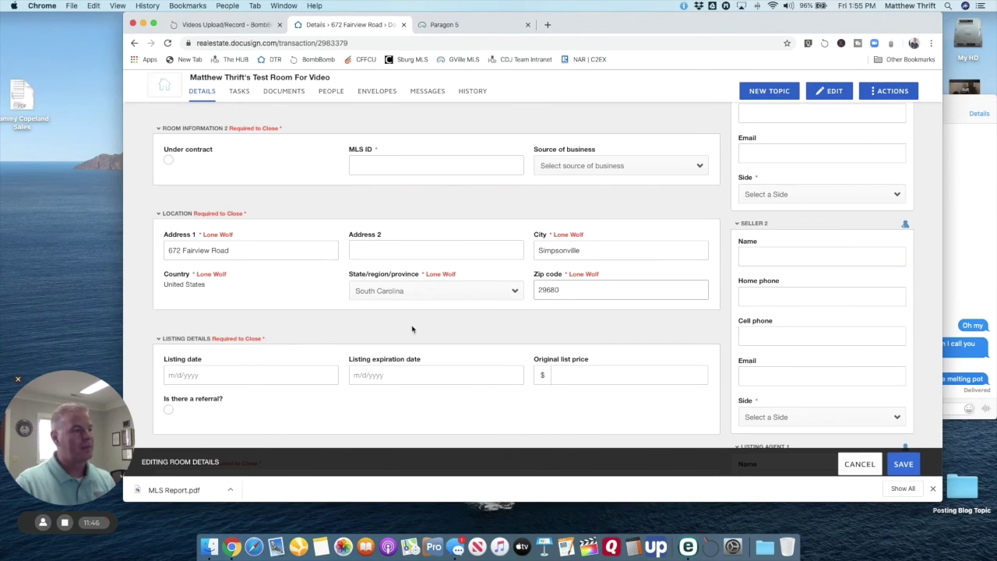
pyautogui.scroll(-3, 482, 338)
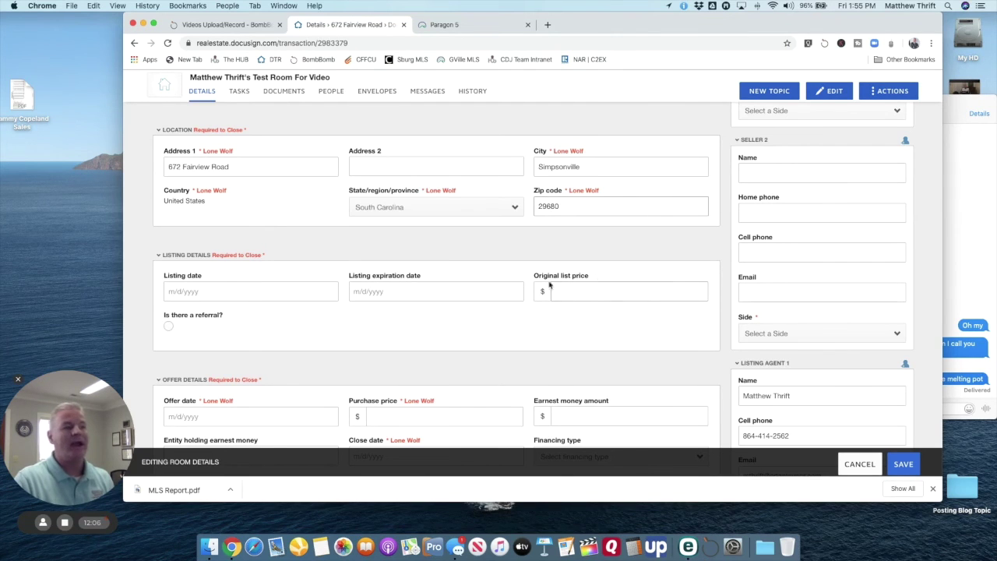
pyautogui.scroll(-3, 549, 310)
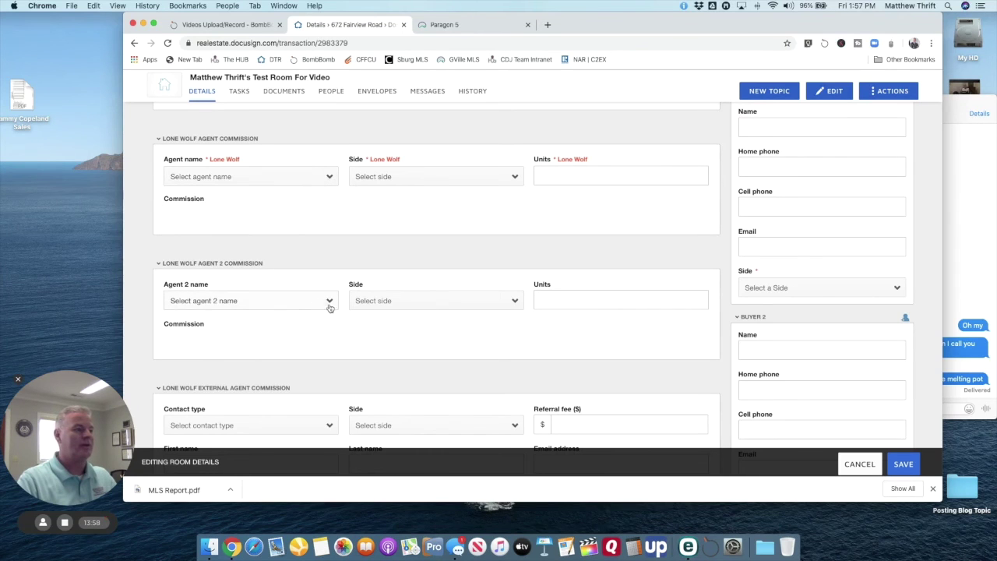
# Step: Check the external agent Contact type options, leaving the field unchanged
pyautogui.scroll(-3, 377, 329)
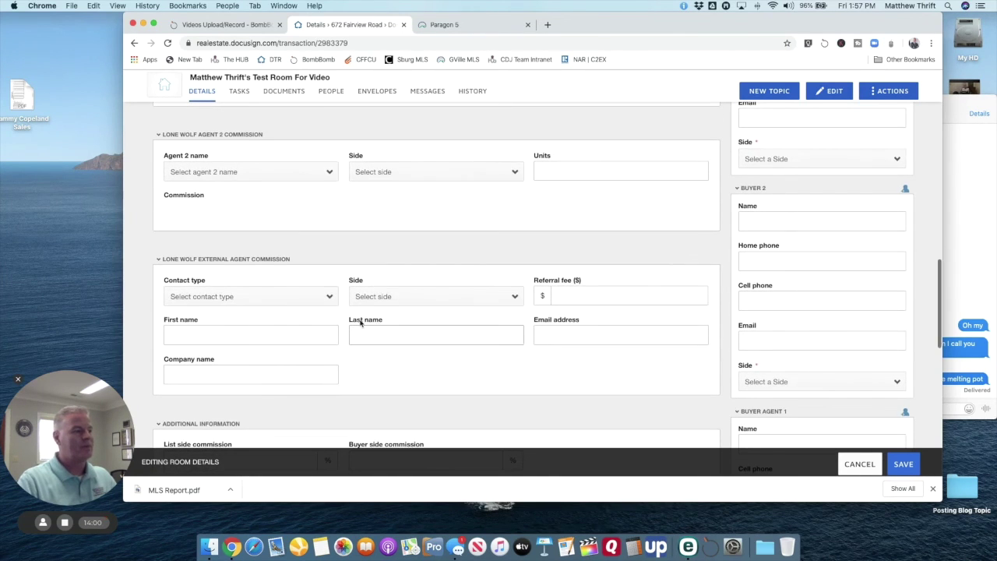
pyautogui.click(331, 301)
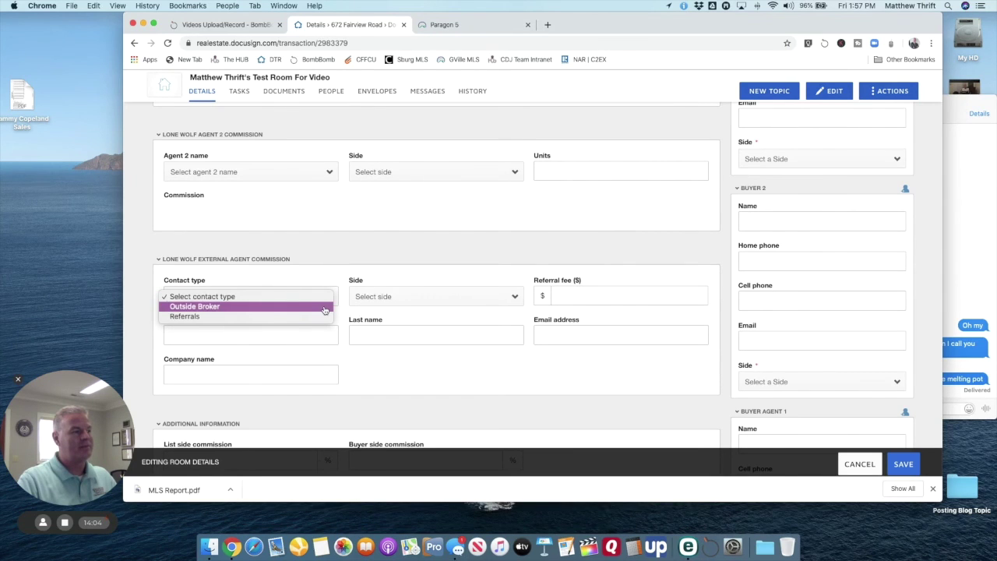
pyautogui.click(343, 283)
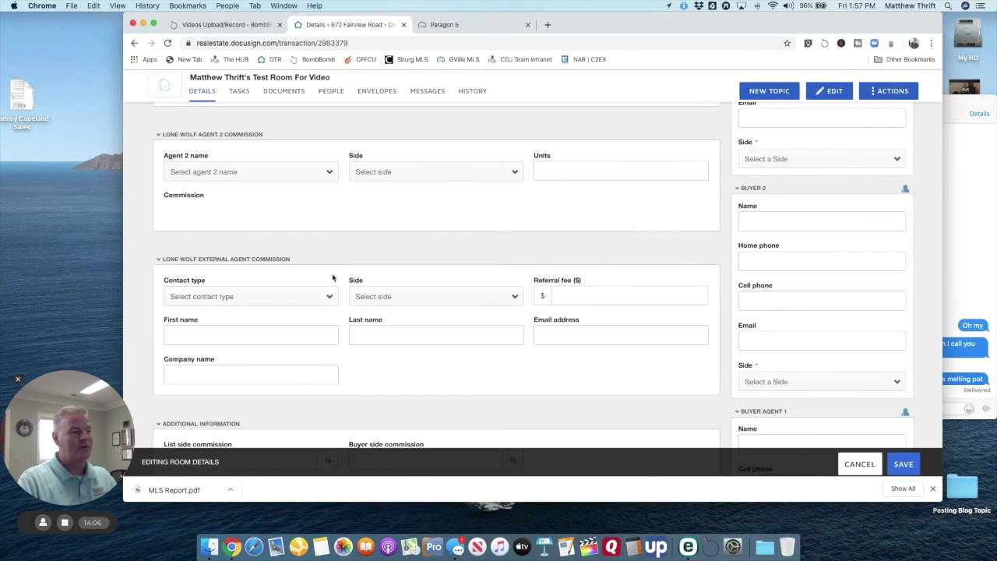
pyautogui.scroll(-3, 366, 285)
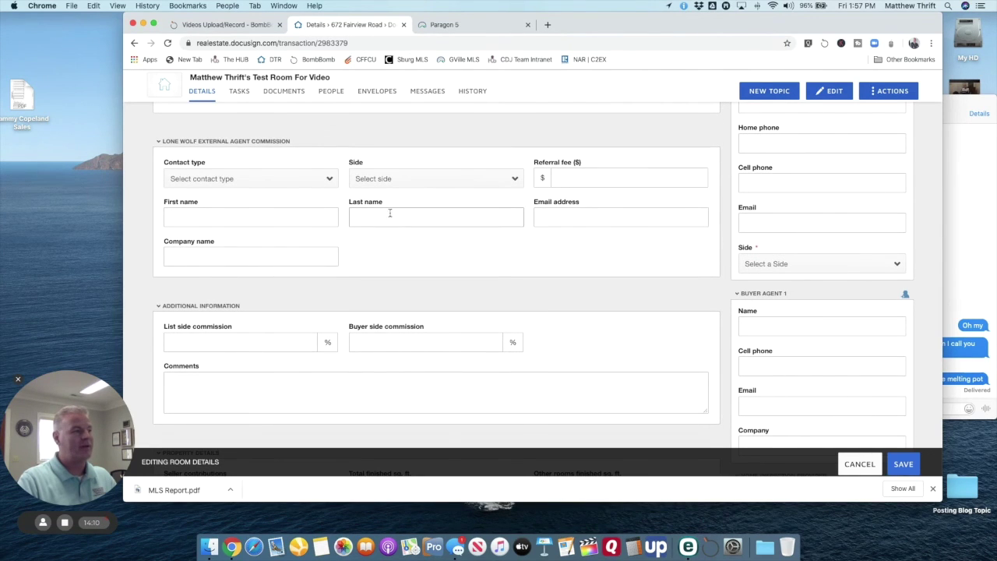
pyautogui.scroll(-3, 382, 236)
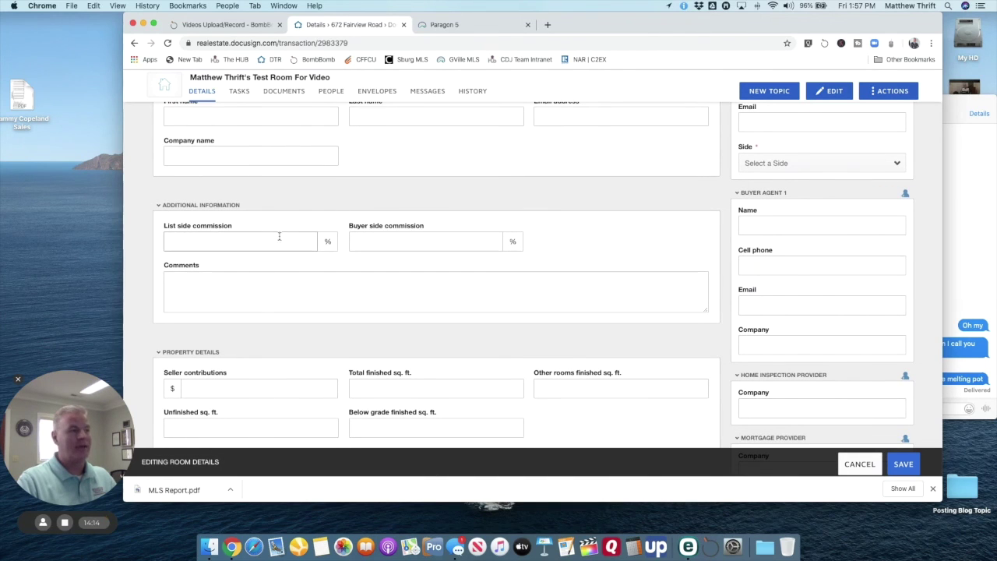
# Step: Enter the comment 'Flat fee amount = $1500.00' in the Comments box
pyautogui.click(239, 303)
pyautogui.write('Fk')
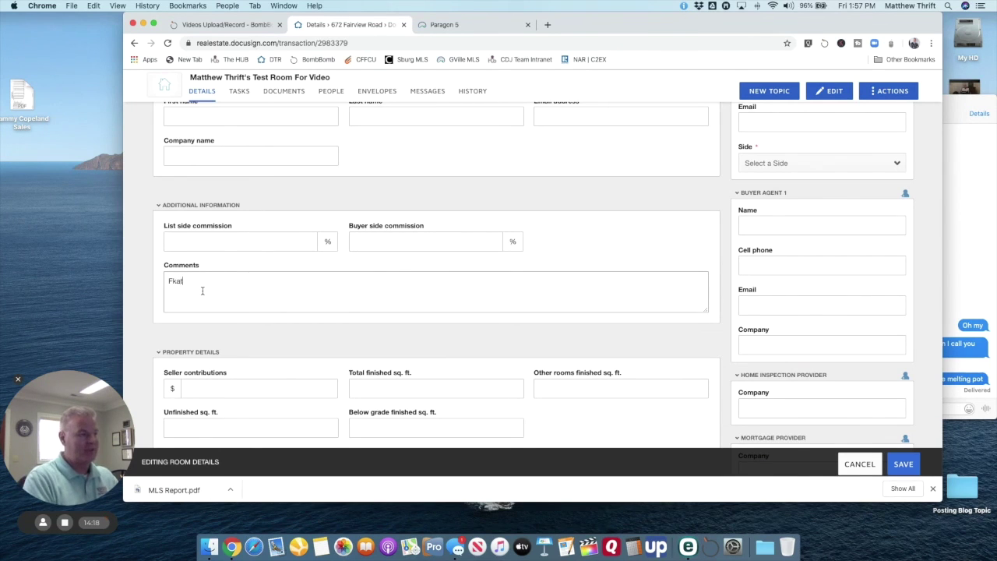
pyautogui.press('BackSpace')
pyautogui.write('lat ')
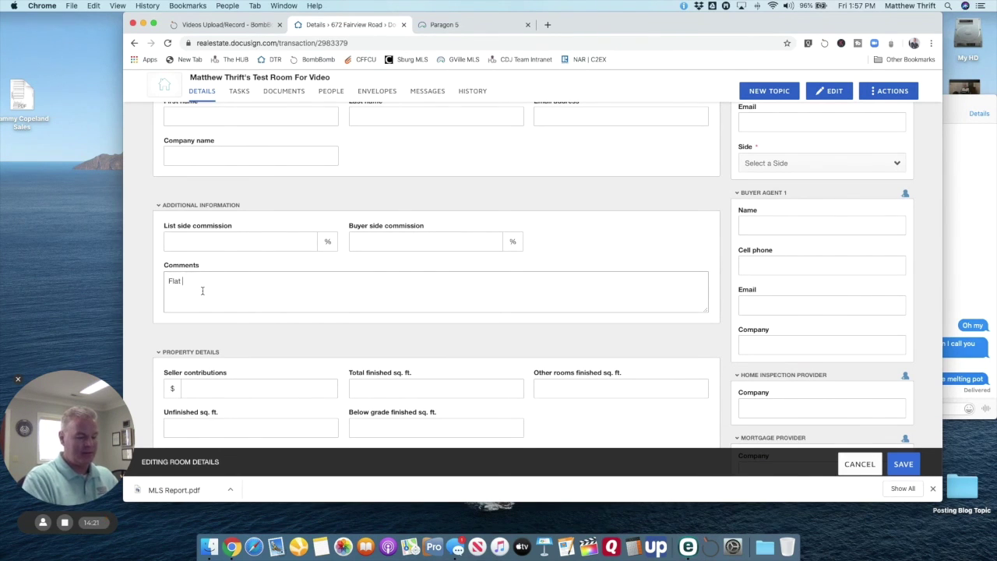
pyautogui.write('fee amount ')
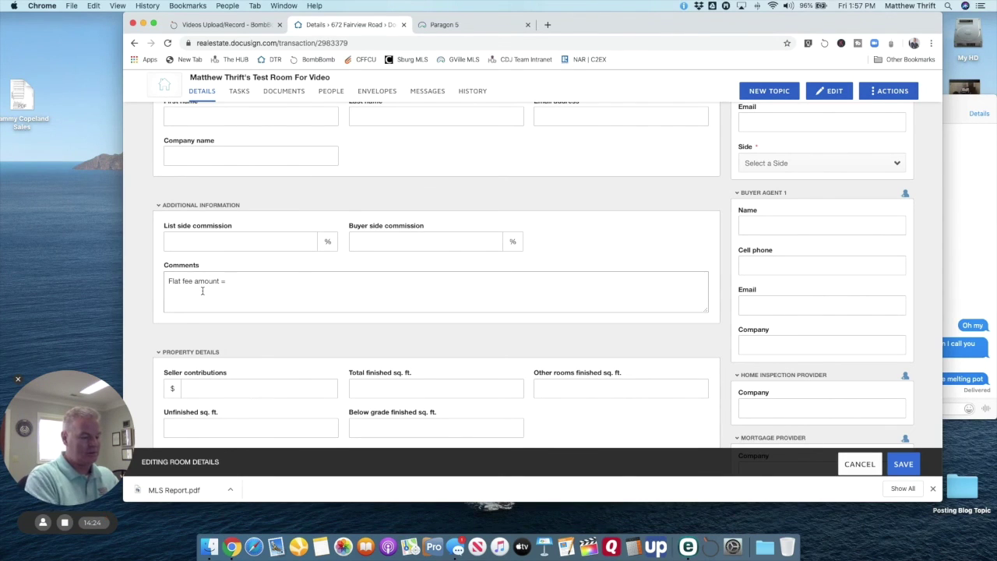
pyautogui.write('= $1500.00')
pyautogui.scroll(-2, 289, 278)
pyautogui.scroll(-3, 289, 278)
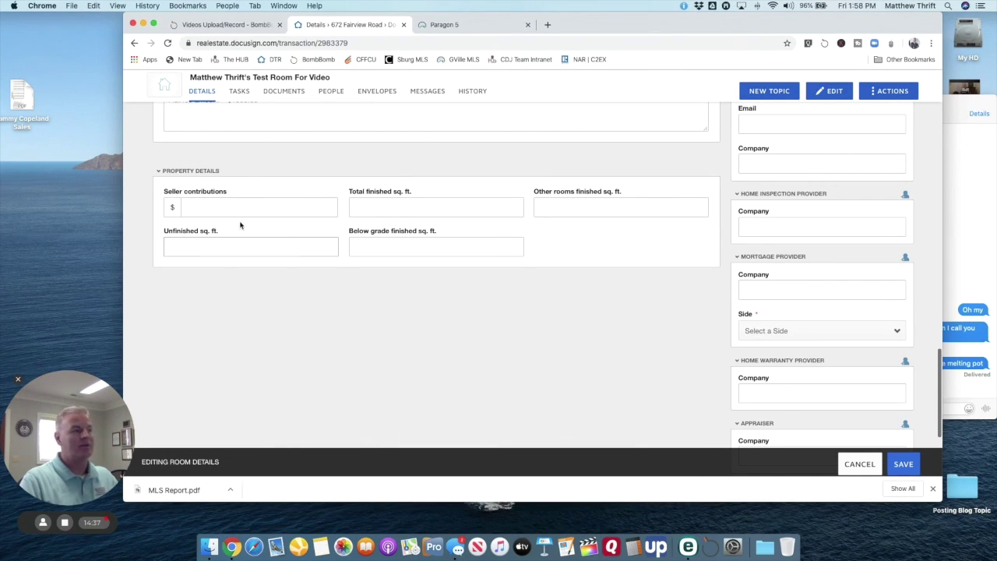
pyautogui.click(246, 201)
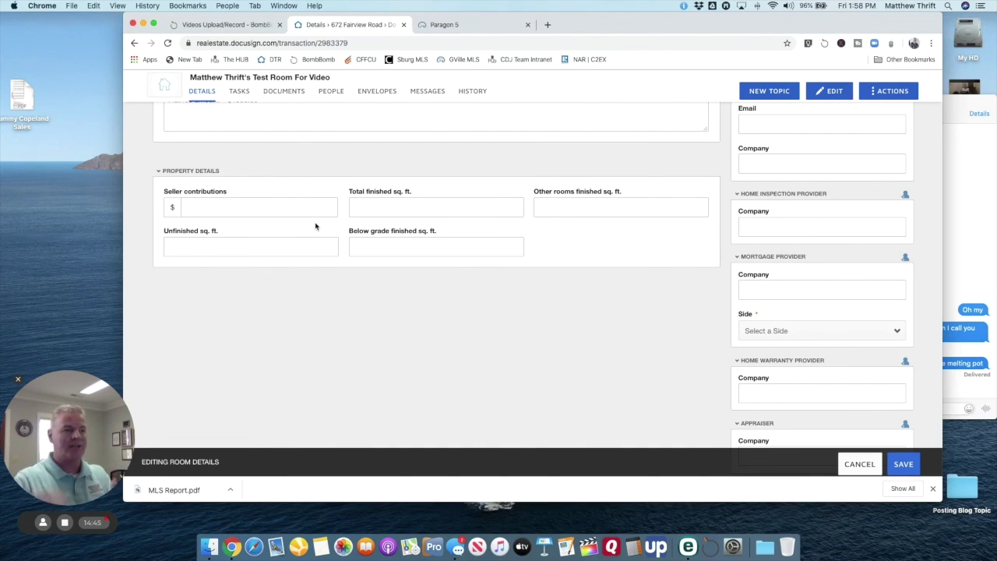
pyautogui.scroll(10, 448, 290)
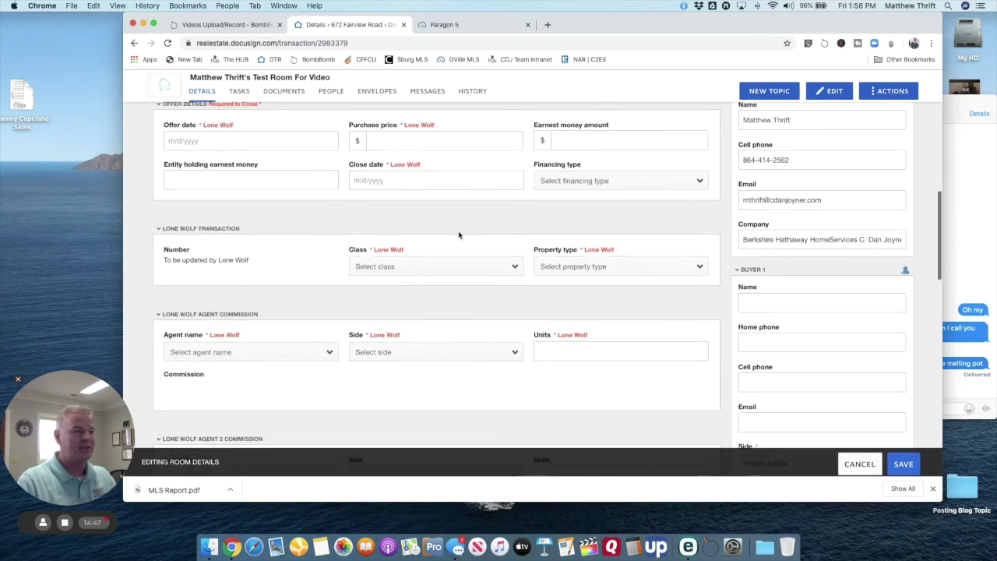
pyautogui.scroll(10, 459, 250)
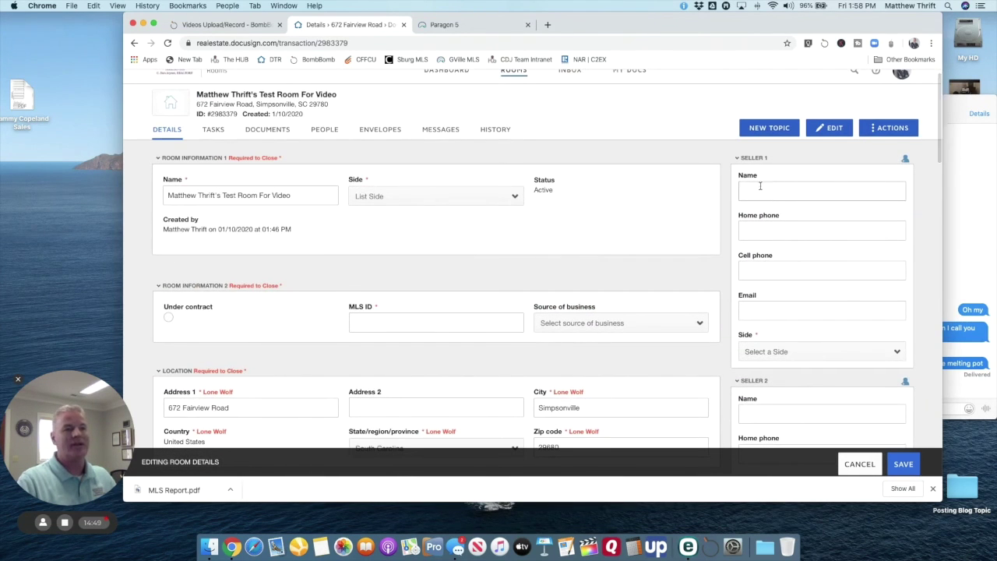
pyautogui.scroll(-15, 771, 195)
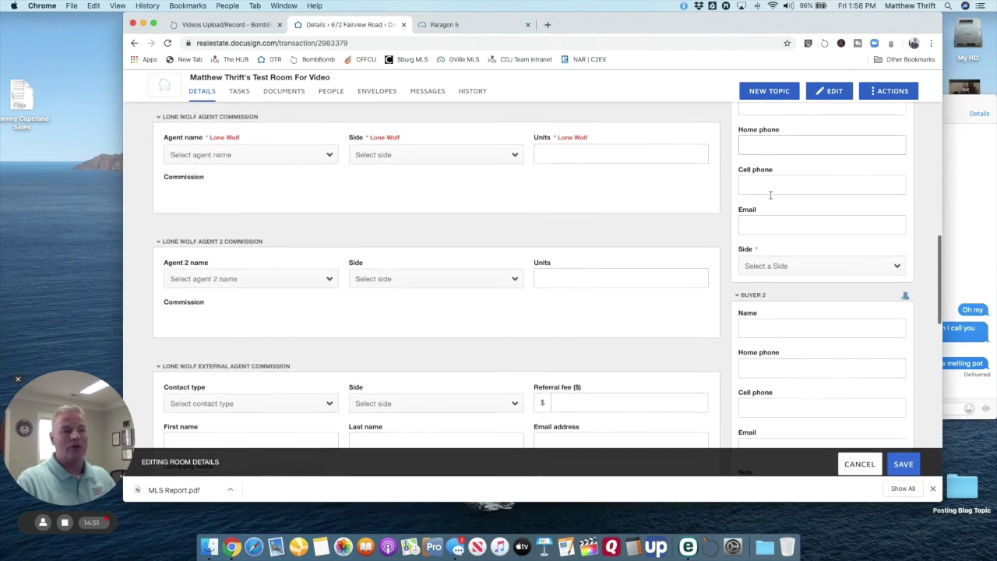